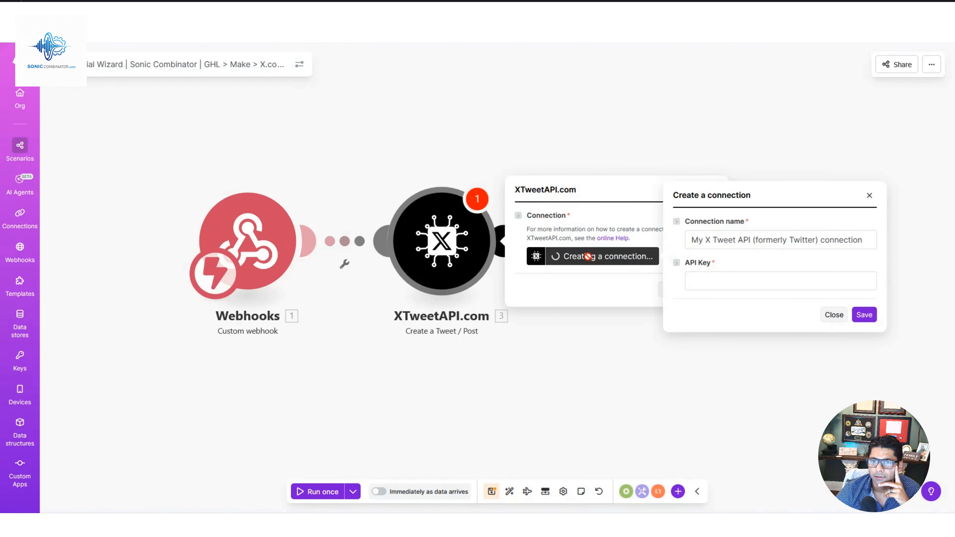
Replace "Twitter" with "X" in the use case description of the X developer agreement and submit it.
{"action": "left_click", "coordinate": [720, 281]}
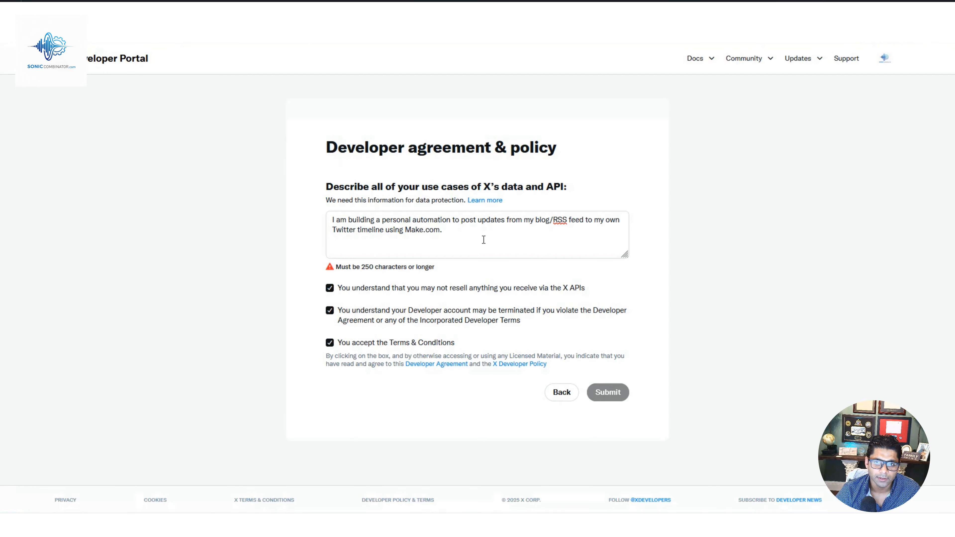
{"action": "double_click", "coordinate": [342, 231]}
{"action": "type", "text": "X"}
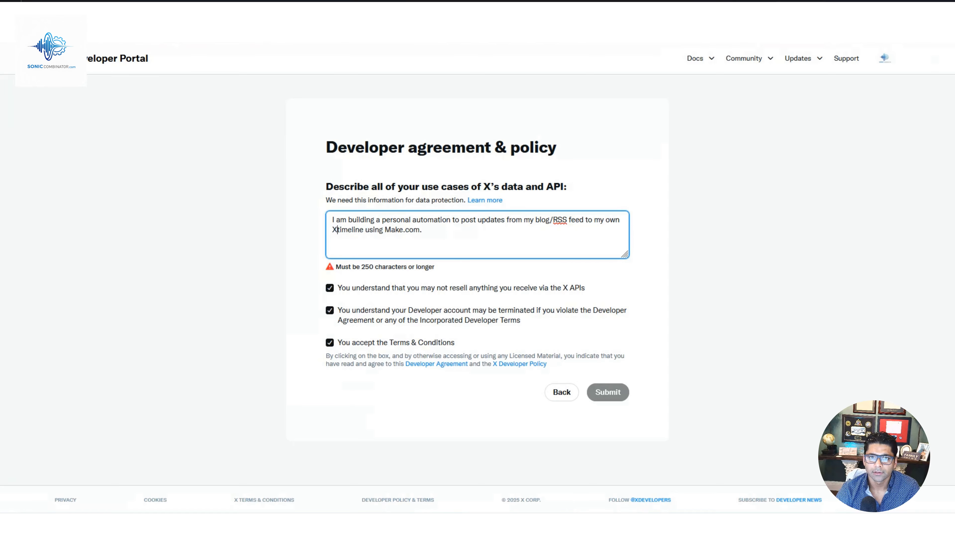
{"action": "left_click", "coordinate": [617, 397]}
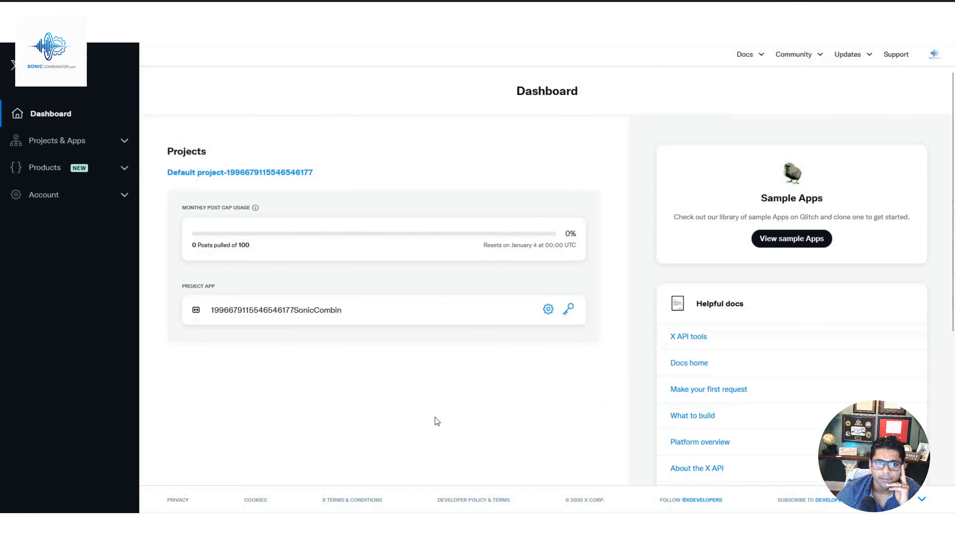
Name the default project's app "Social Wizard Automation", describe it as posting from GHL to Make to X automatically, and save the details.
{"action": "left_click", "coordinate": [123, 143]}
{"action": "left_click", "coordinate": [96, 188]}
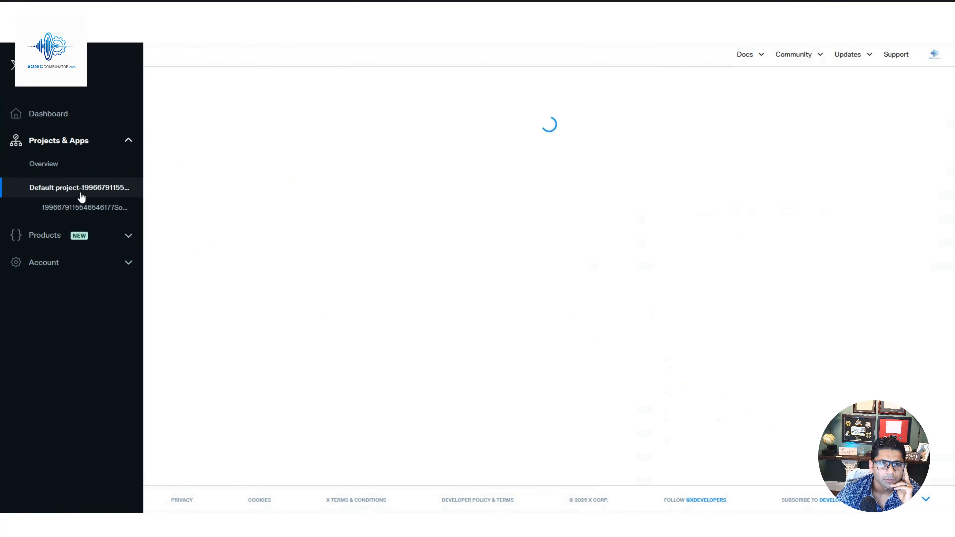
{"action": "left_click", "coordinate": [78, 208]}
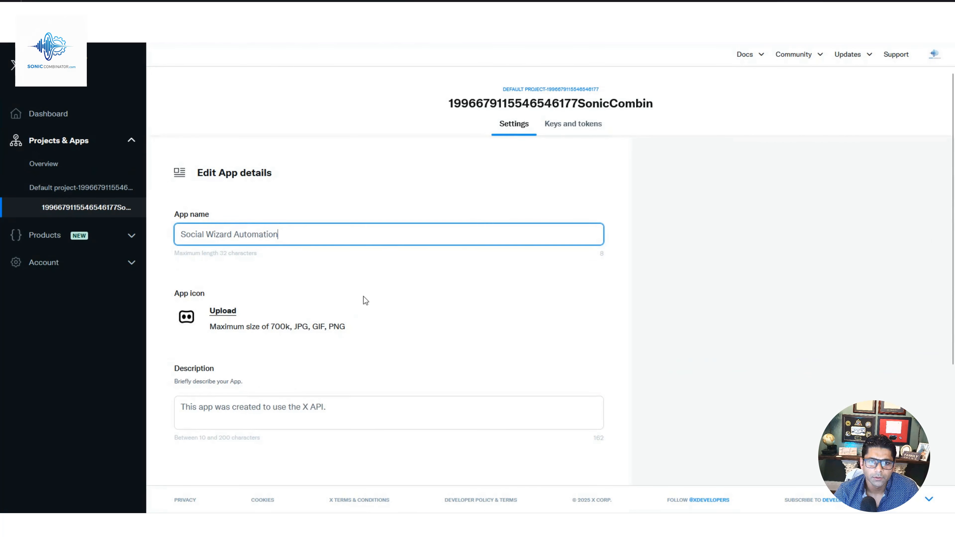
{"action": "scroll", "coordinate": [364, 297], "scroll_direction": "down", "scroll_amount": 2}
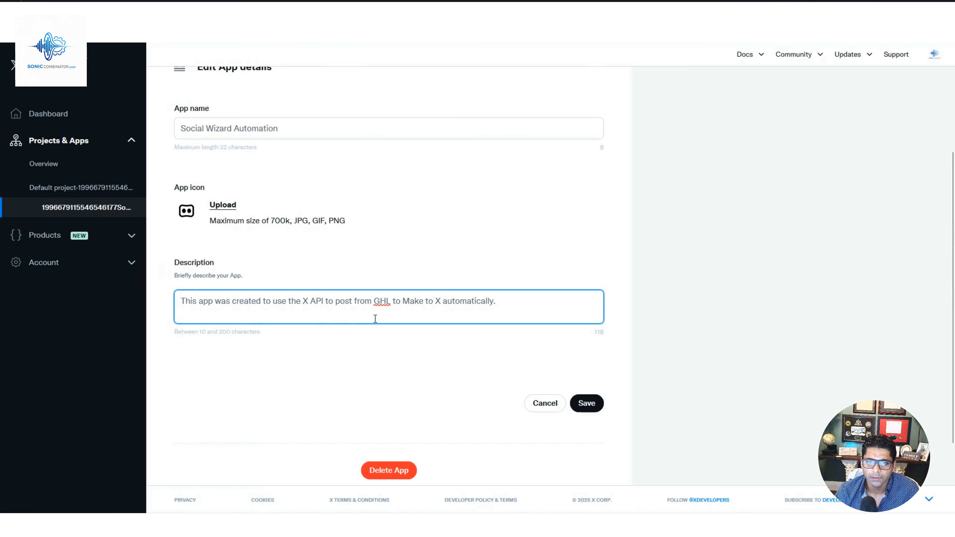
{"action": "left_click", "coordinate": [596, 407]}
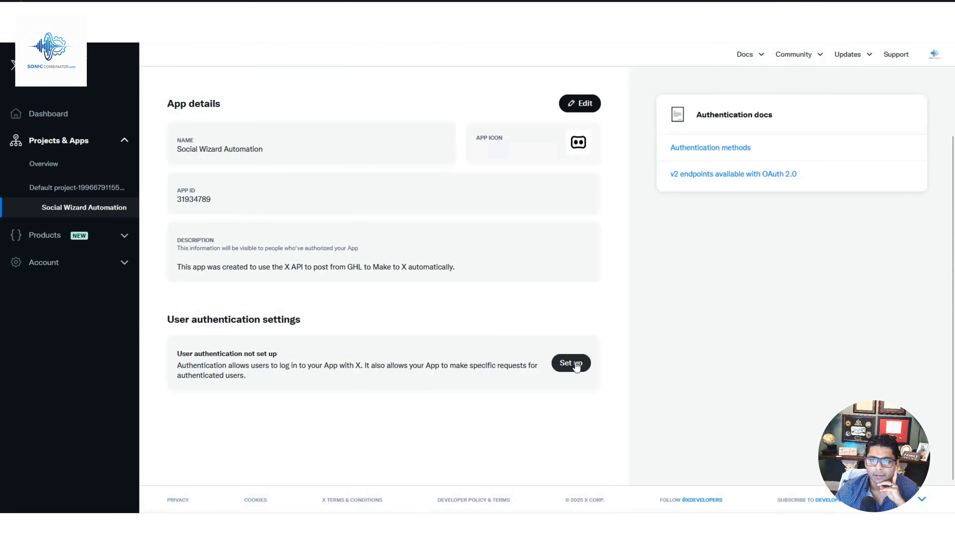
Set up user authentication with Read and write and Direct message permissions and the Web App, Automated App or Bot type.
{"action": "left_click", "coordinate": [576, 363]}
{"action": "left_click", "coordinate": [158, 275]}
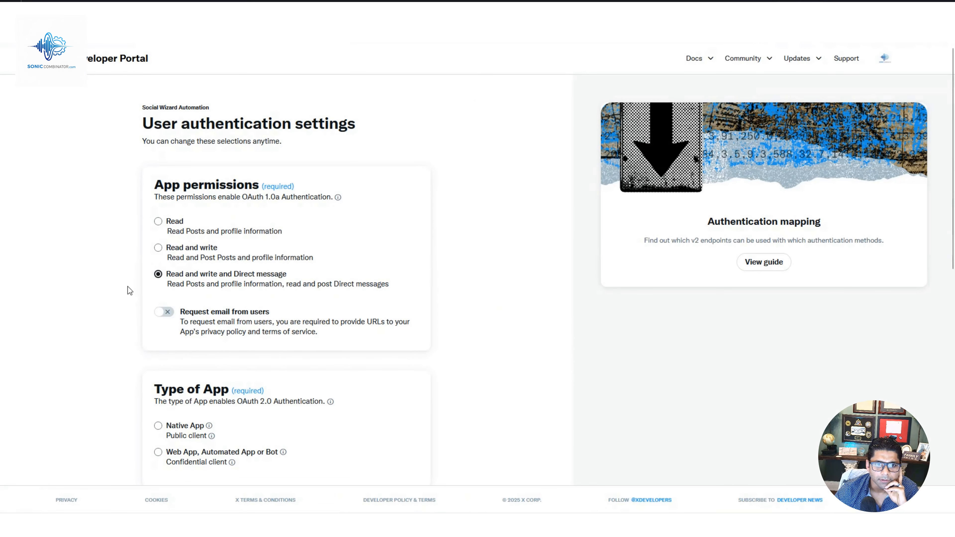
{"action": "scroll", "coordinate": [192, 260], "scroll_direction": "down", "scroll_amount": 2}
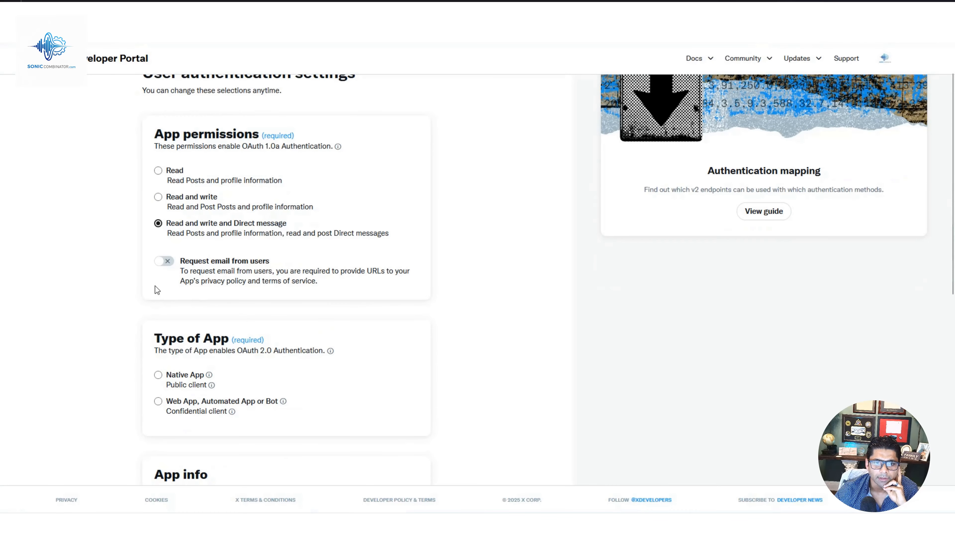
{"action": "scroll", "coordinate": [155, 286], "scroll_direction": "down", "scroll_amount": 1}
{"action": "scroll", "coordinate": [146, 296], "scroll_direction": "down", "scroll_amount": 2}
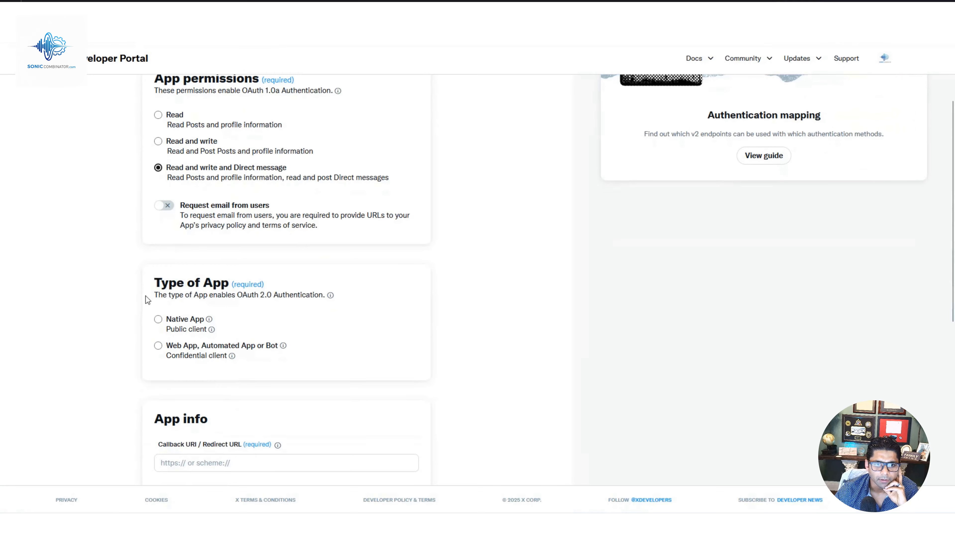
{"action": "left_click", "coordinate": [158, 249]}
{"action": "scroll", "coordinate": [275, 265], "scroll_direction": "down", "scroll_amount": 1}
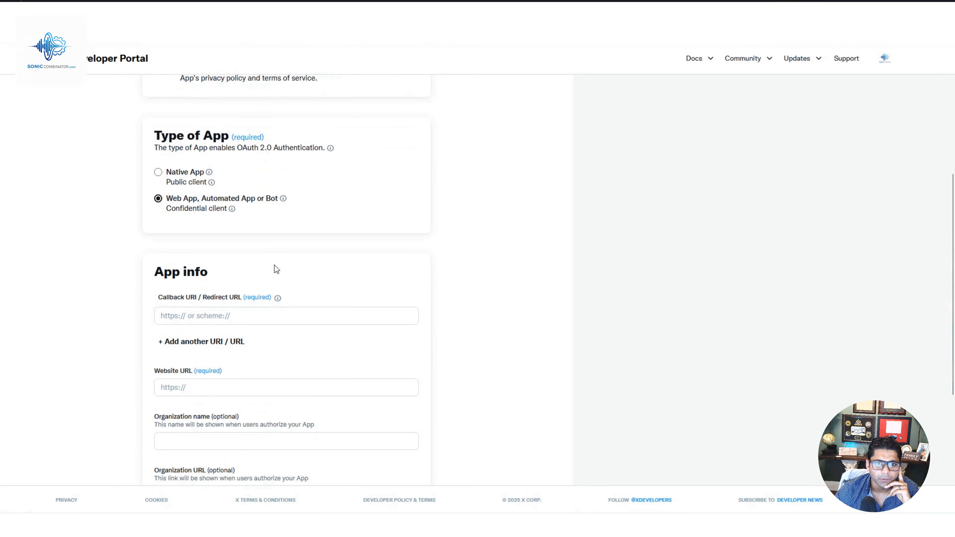
{"action": "left_click", "coordinate": [211, 320]}
{"action": "type", "text": "https://www.integromat.com/oauth/cb/twitter"}
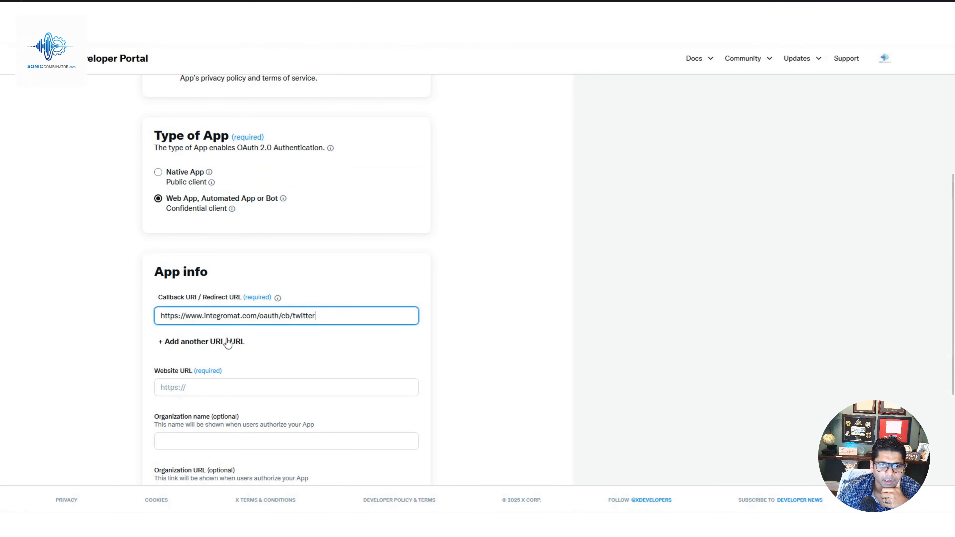
{"action": "left_click", "coordinate": [222, 384]}
{"action": "scroll", "coordinate": [338, 348], "scroll_direction": "down", "scroll_amount": 1}
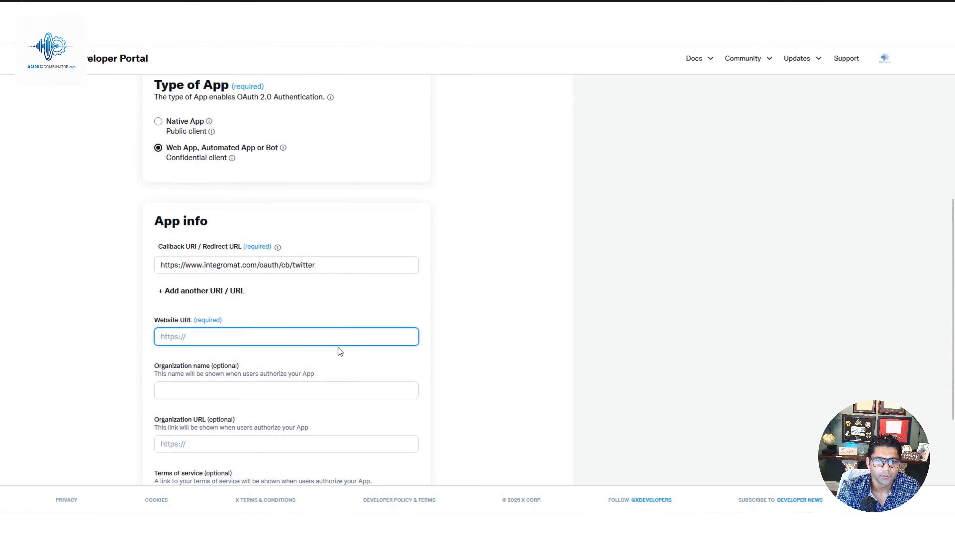
{"action": "type", "text": "https://soniccombinator.com"}
{"action": "scroll", "coordinate": [282, 335], "scroll_direction": "down", "scroll_amount": 1}
{"action": "scroll", "coordinate": [338, 376], "scroll_direction": "down", "scroll_amount": 3}
{"action": "left_click", "coordinate": [416, 419]}
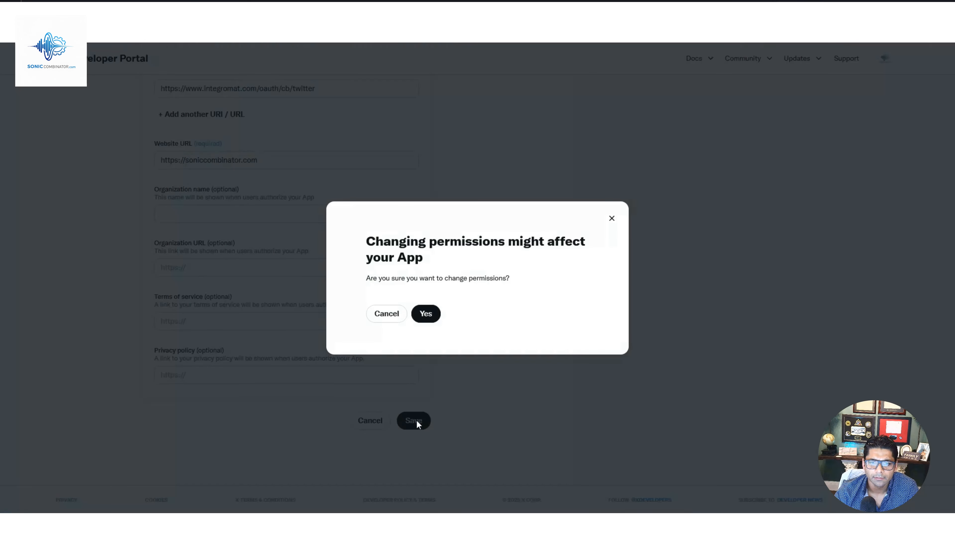
{"action": "left_click", "coordinate": [426, 314]}
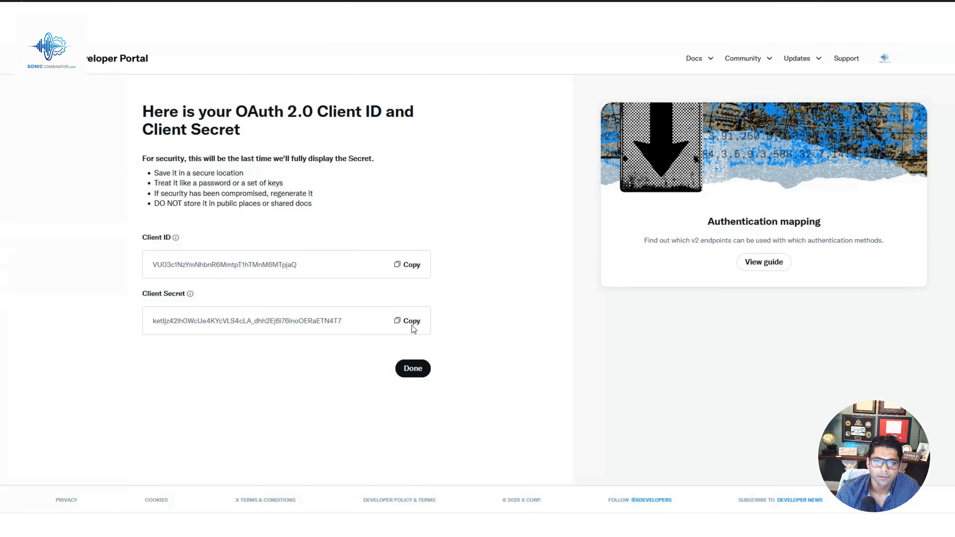
Copy the OAuth 2.0 client secret and finish the authentication setup.
{"action": "left_click", "coordinate": [413, 325]}
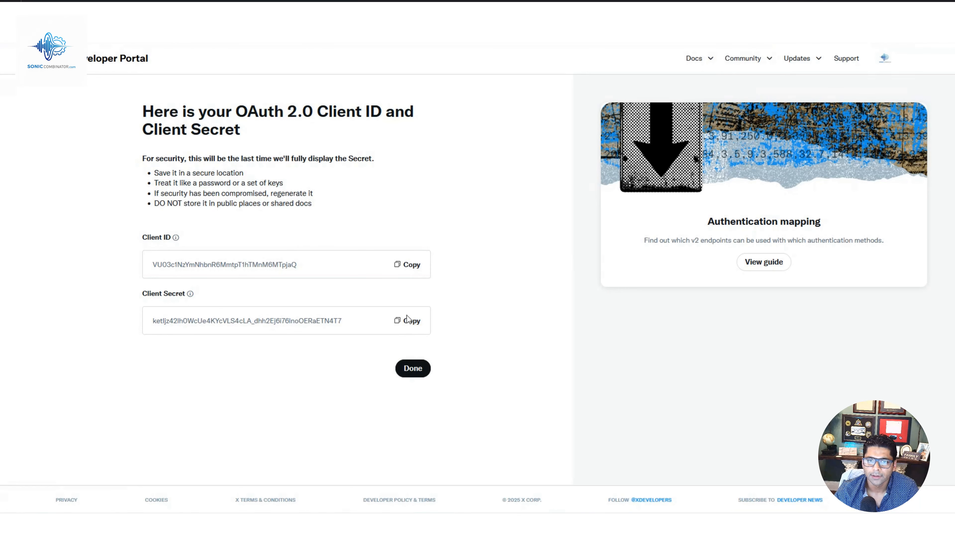
{"action": "left_click", "coordinate": [413, 368]}
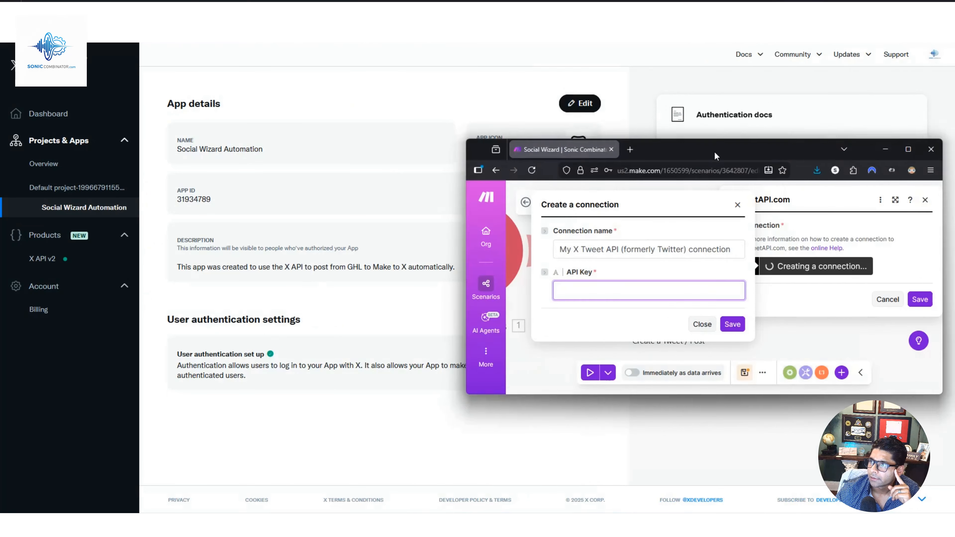
{"action": "left_click_drag", "start_coordinate": [707, 140], "coordinate": [515, 83]}
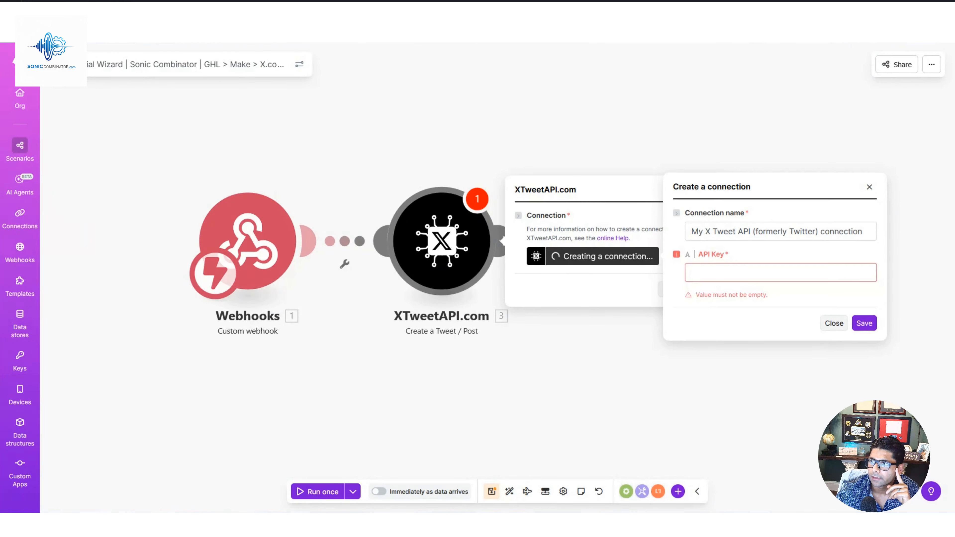
Abandon the XTweetAPI.com connection in the Make scenario and delete the XTweetAPI.com module.
{"action": "left_click", "coordinate": [865, 323]}
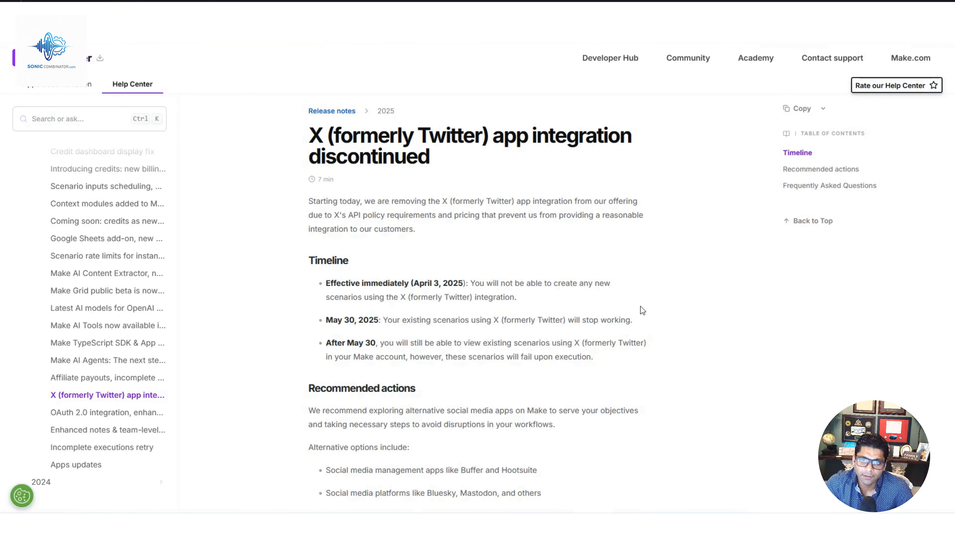
{"action": "left_click", "coordinate": [715, 194]}
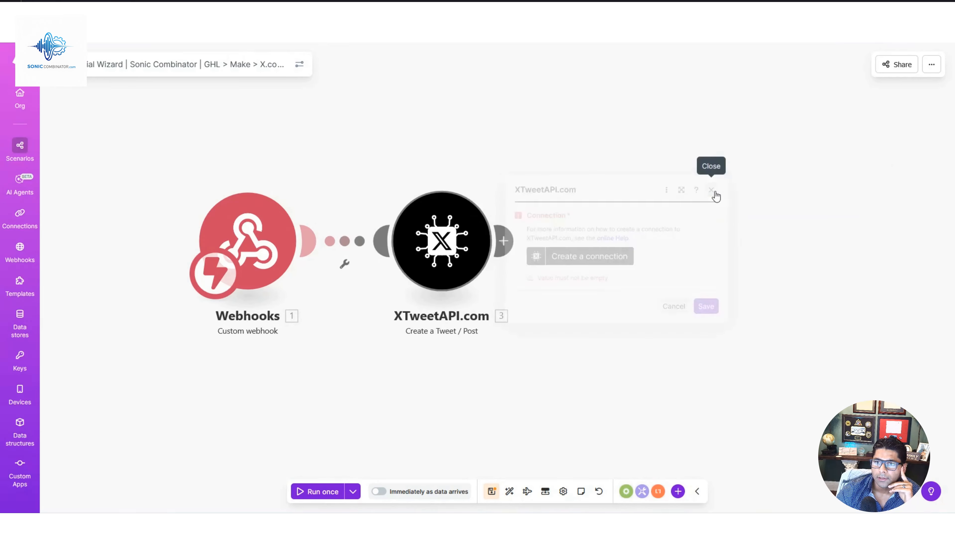
{"action": "right_click", "coordinate": [435, 244]}
{"action": "left_click", "coordinate": [471, 365]}
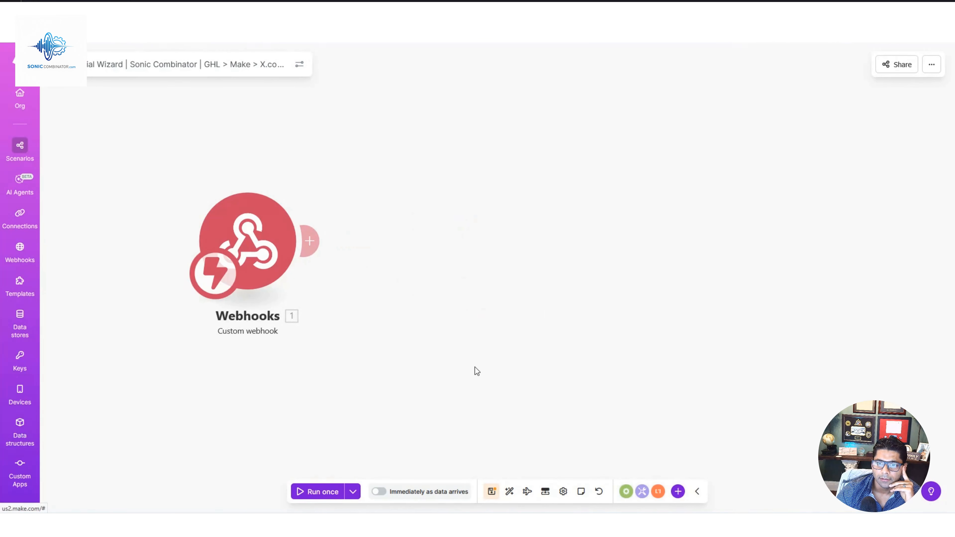
Add a Facebook Pages Create a Post module after the Webhooks module.
{"action": "left_click", "coordinate": [678, 491]}
{"action": "left_click", "coordinate": [643, 282]}
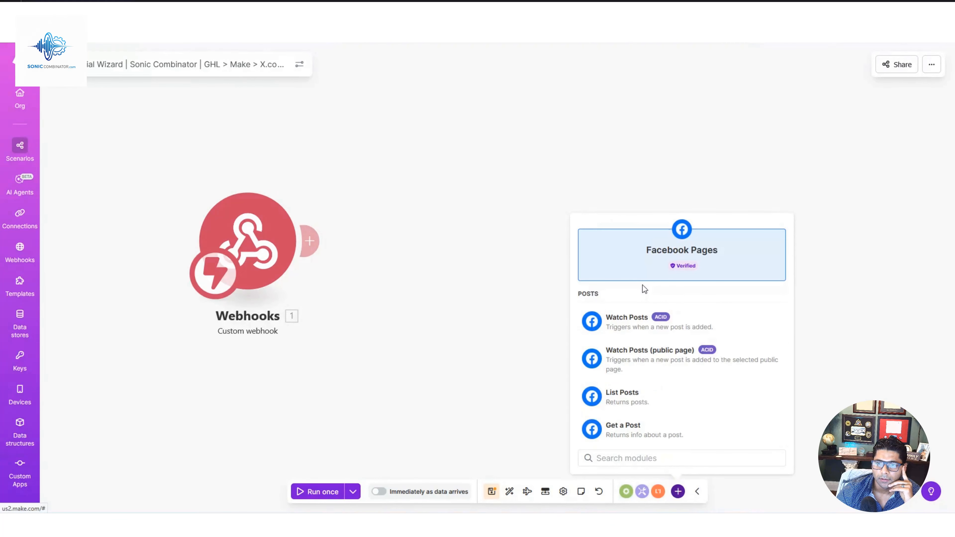
{"action": "scroll", "coordinate": [635, 323], "scroll_direction": "down", "scroll_amount": 3}
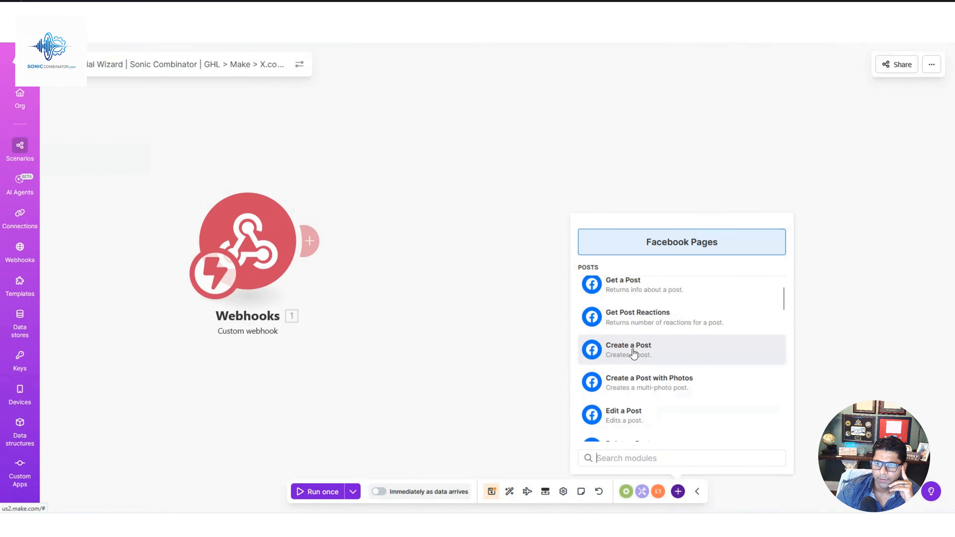
{"action": "left_click", "coordinate": [633, 350]}
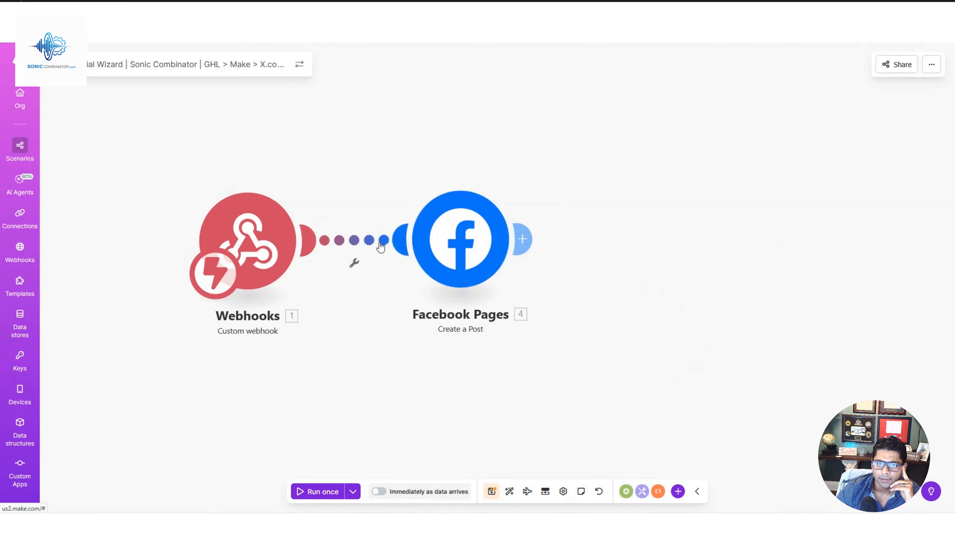
Set the Facebook module's page to Sonic Combinator (Sarasota) and map the whole custom webhook bundle to the post caption.
{"action": "left_click", "coordinate": [479, 248]}
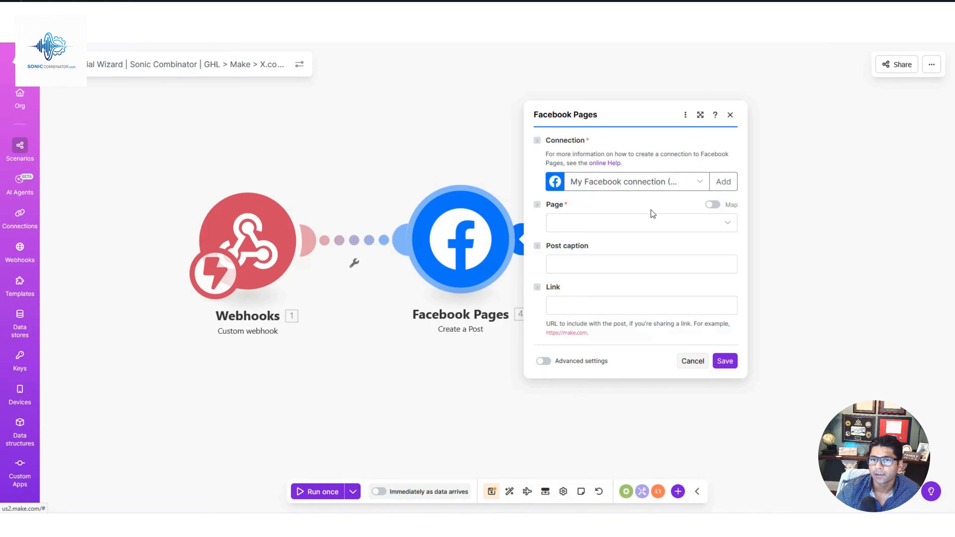
{"action": "left_click", "coordinate": [727, 222]}
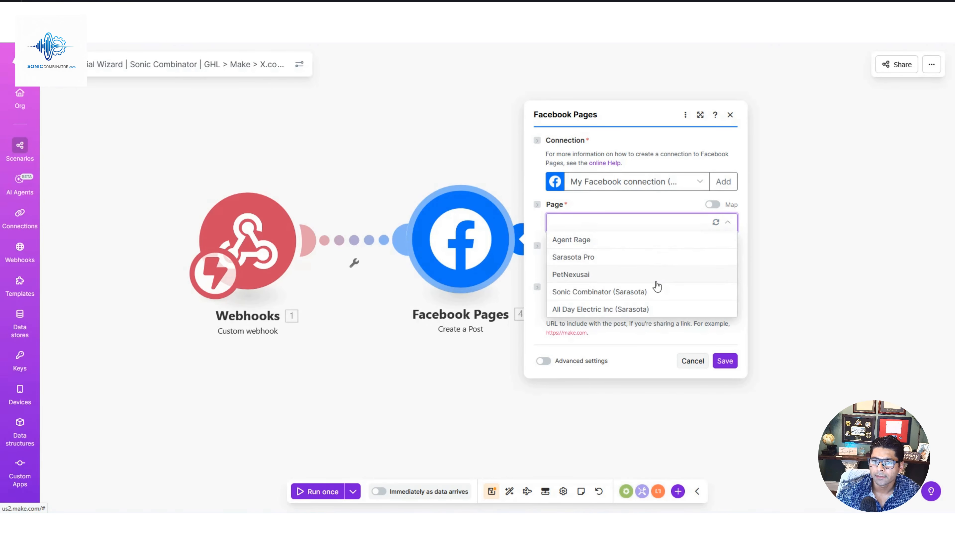
{"action": "left_click", "coordinate": [588, 297]}
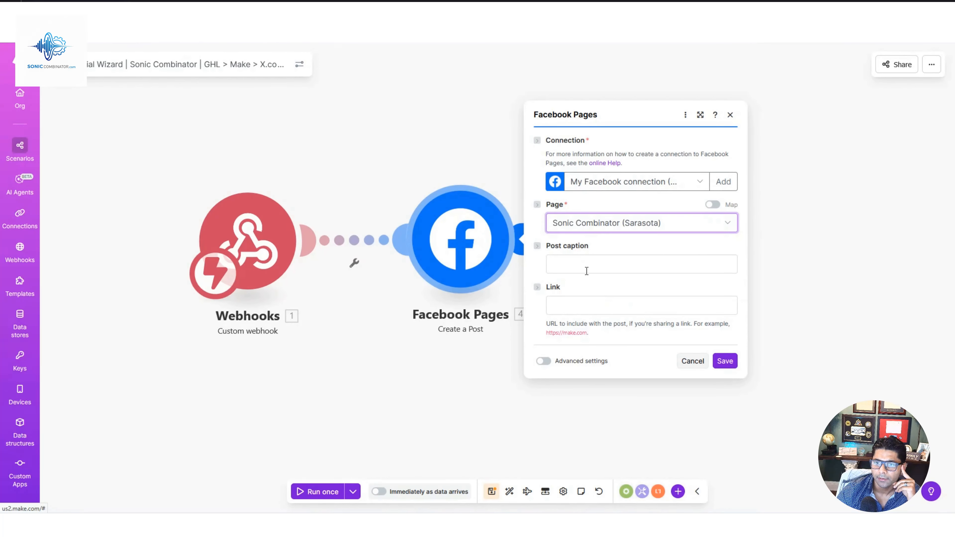
{"action": "left_click", "coordinate": [586, 261]}
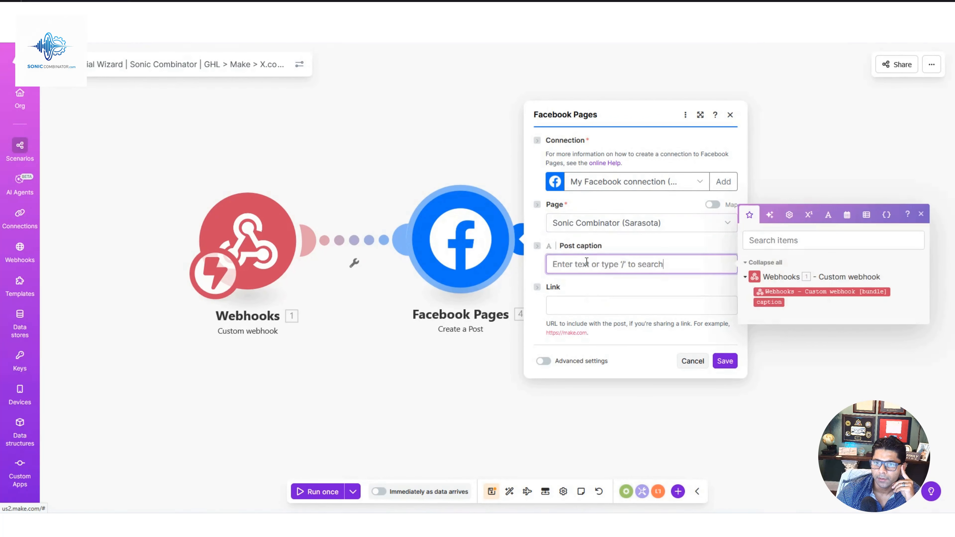
{"action": "left_click", "coordinate": [797, 292]}
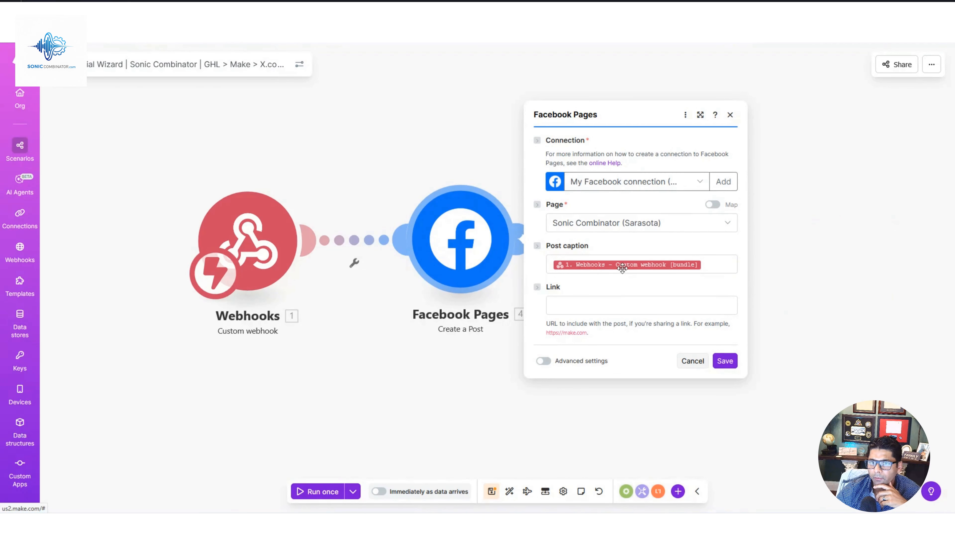
Paste the copied URL as the post's link and save the Facebook Pages module.
{"action": "left_click", "coordinate": [606, 299]}
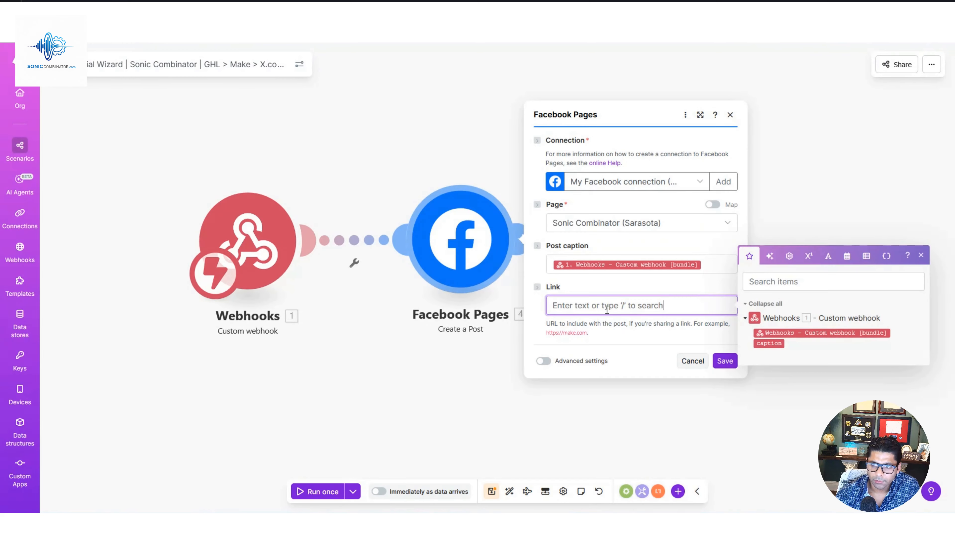
{"action": "key", "text": "ctrl+v"}
{"action": "left_click", "coordinate": [726, 361]}
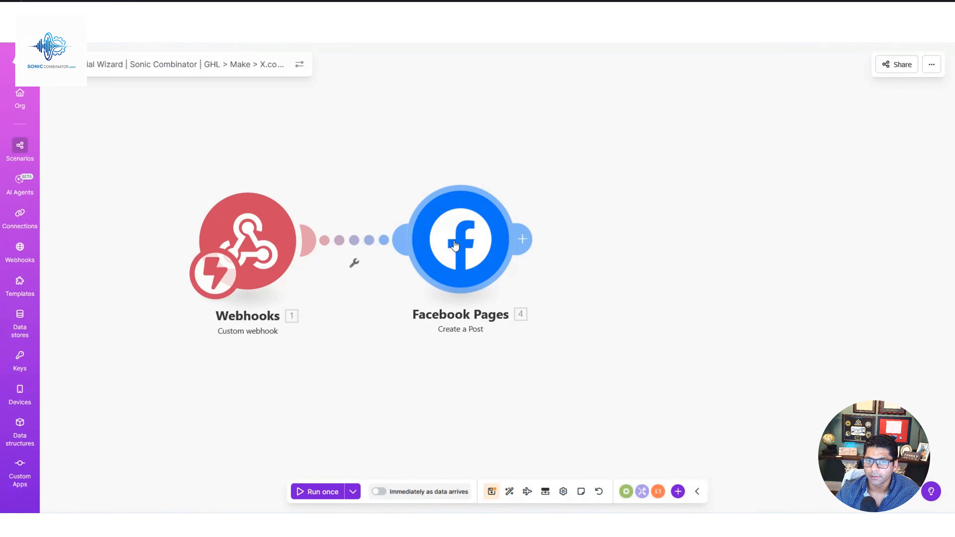
Copy the custom webhook's address from the Webhooks module to the clipboard.
{"action": "left_click", "coordinate": [259, 250]}
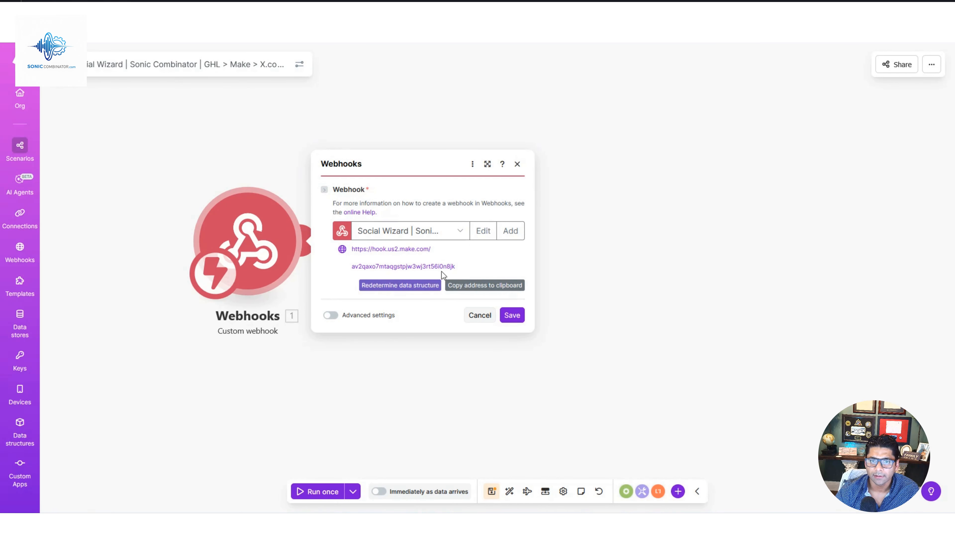
{"action": "left_click", "coordinate": [496, 288]}
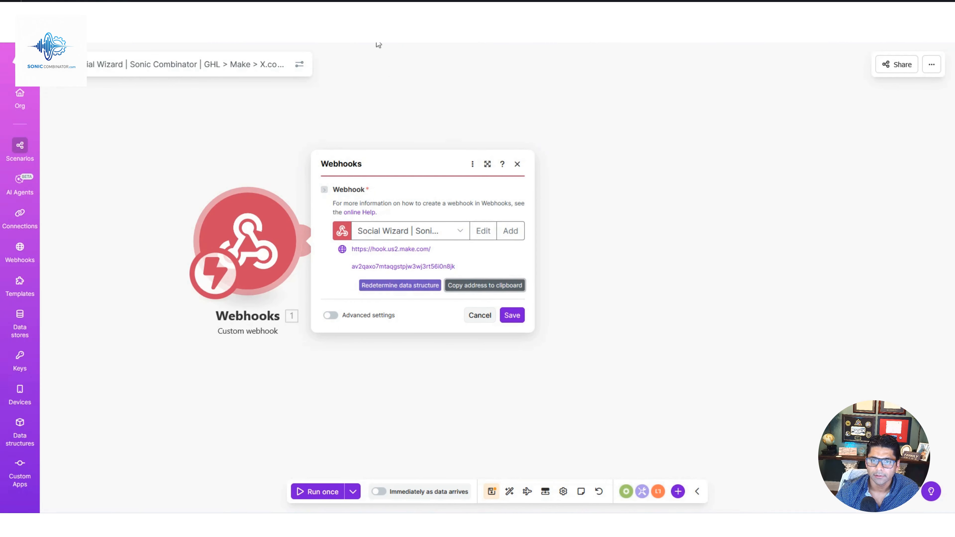
Switch to the GHL workflow and set its Scheduler trigger to an Hourly interval, every 1 hour, saving the trigger.
{"action": "left_click", "coordinate": [359, 10]}
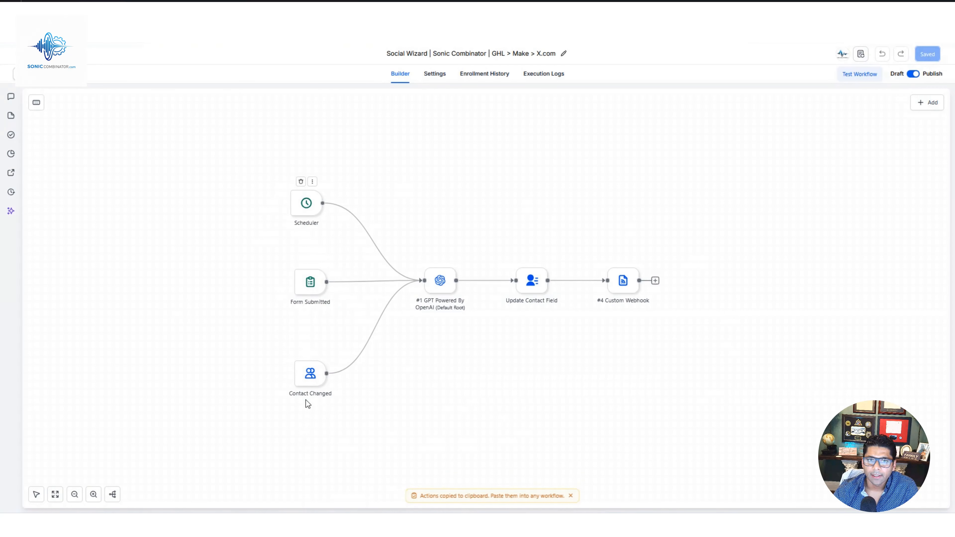
{"action": "left_click", "coordinate": [309, 209]}
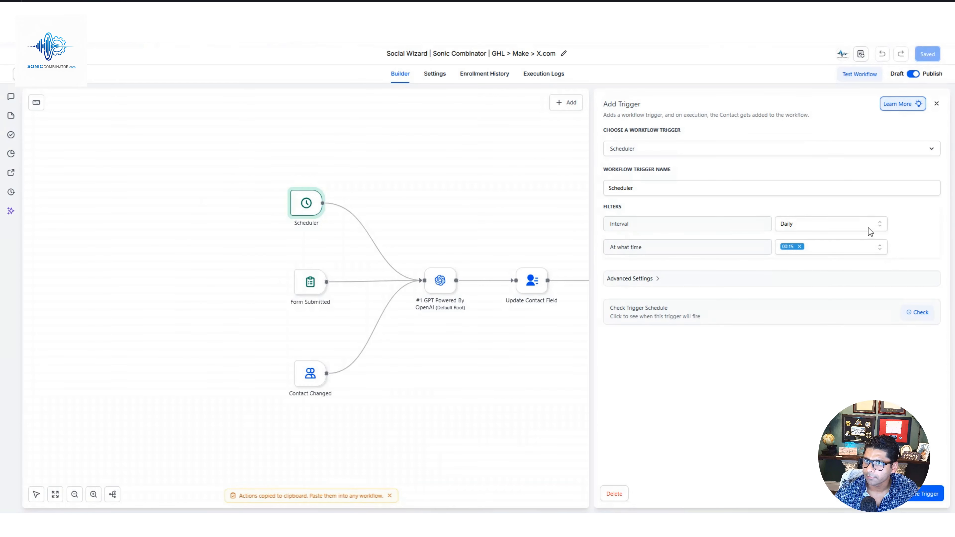
{"action": "left_click", "coordinate": [880, 227]}
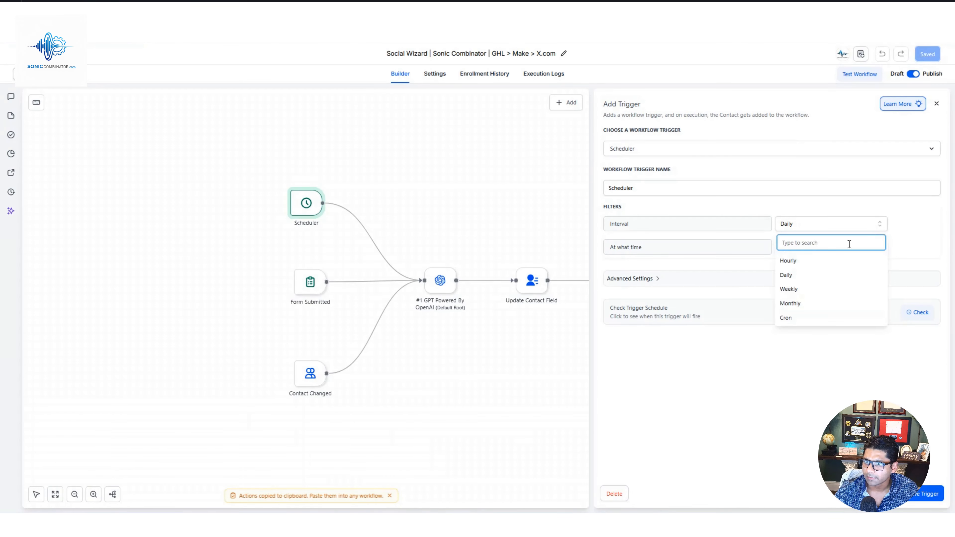
{"action": "left_click", "coordinate": [812, 266]}
{"action": "left_click", "coordinate": [814, 249]}
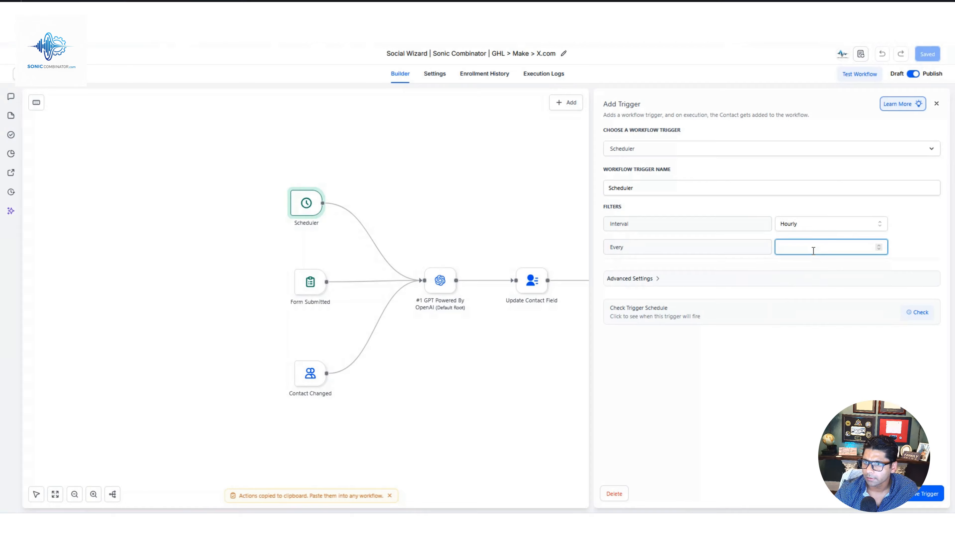
{"action": "type", "text": "1"}
{"action": "left_click", "coordinate": [803, 376]}
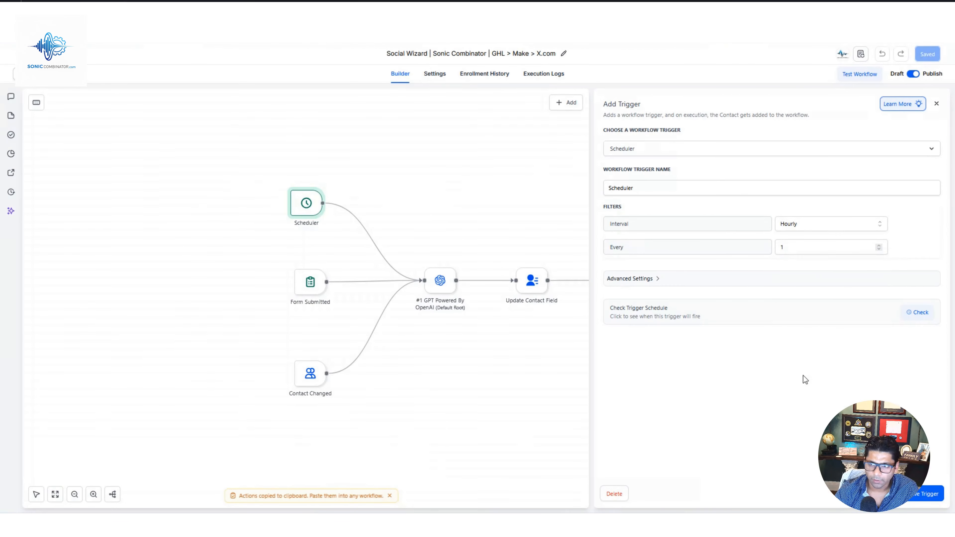
{"action": "left_click", "coordinate": [919, 495]}
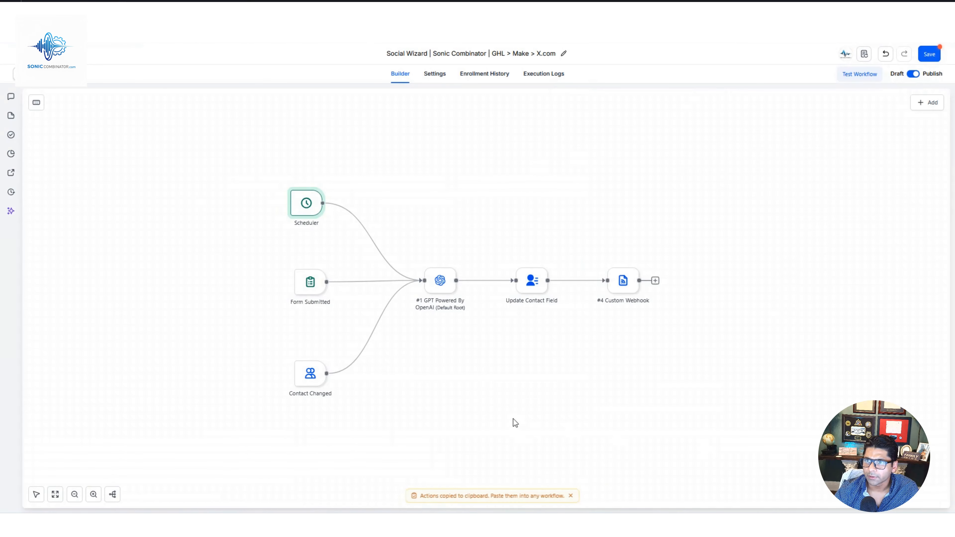
Examine the form filter of the Form Submitted trigger and the Wizard Status filter of the Contact Changed trigger.
{"action": "left_click", "coordinate": [311, 282]}
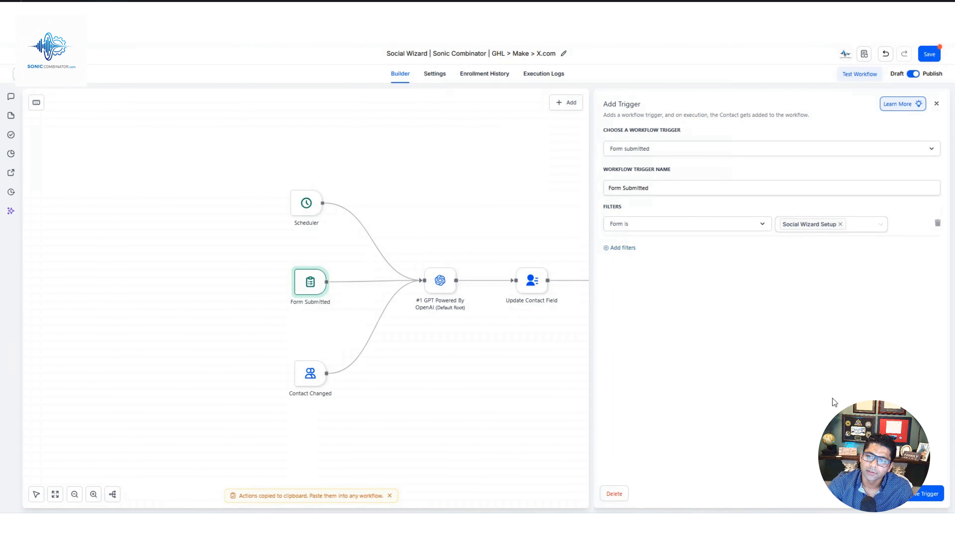
{"action": "left_click", "coordinate": [884, 494]}
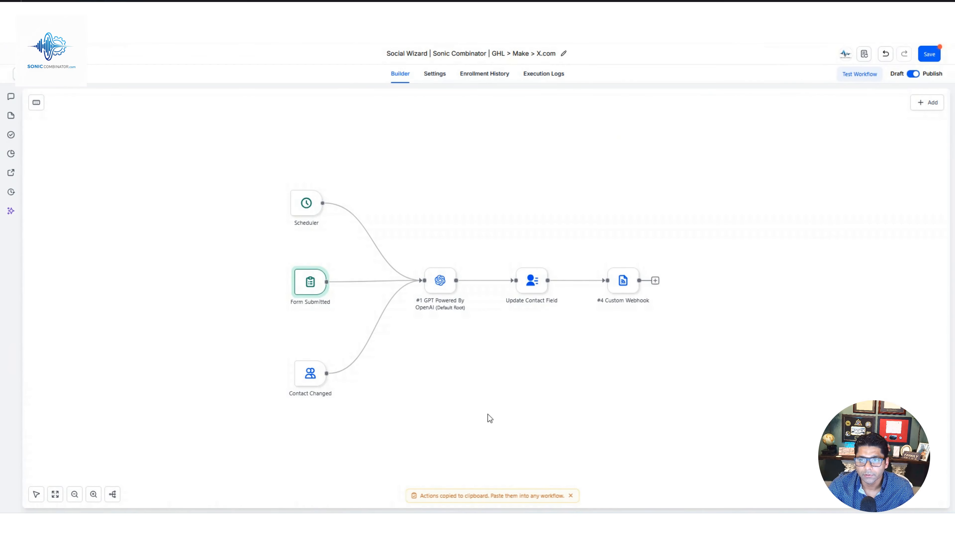
{"action": "left_click", "coordinate": [310, 376]}
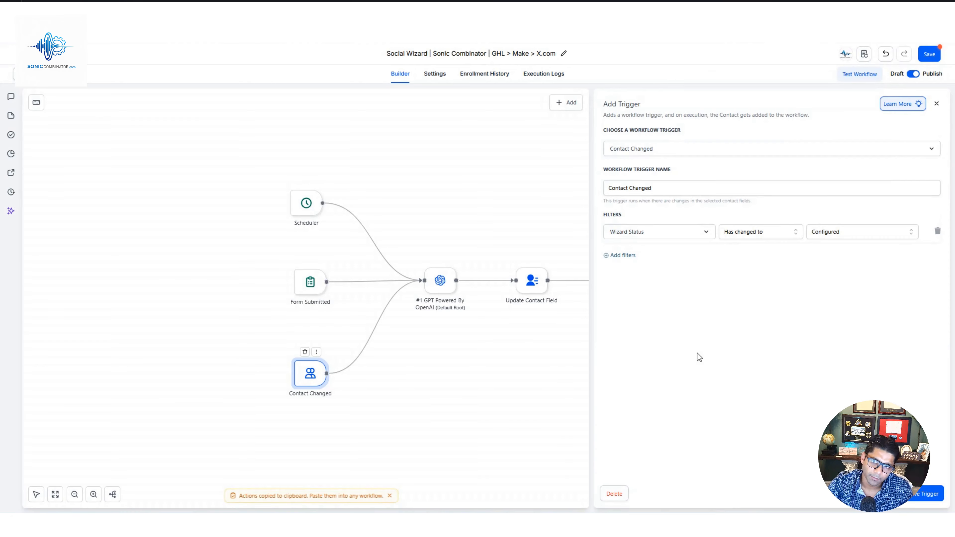
{"action": "left_click", "coordinate": [911, 231]}
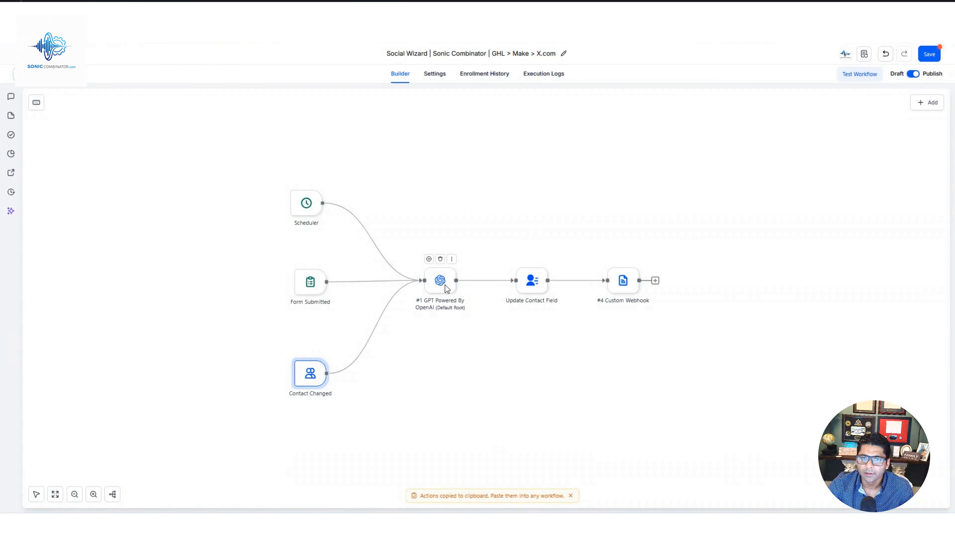
Examine the full prompt of the GPT Powered By OpenAI action and the field mapping of the Update Contact Field action.
{"action": "left_click", "coordinate": [445, 286]}
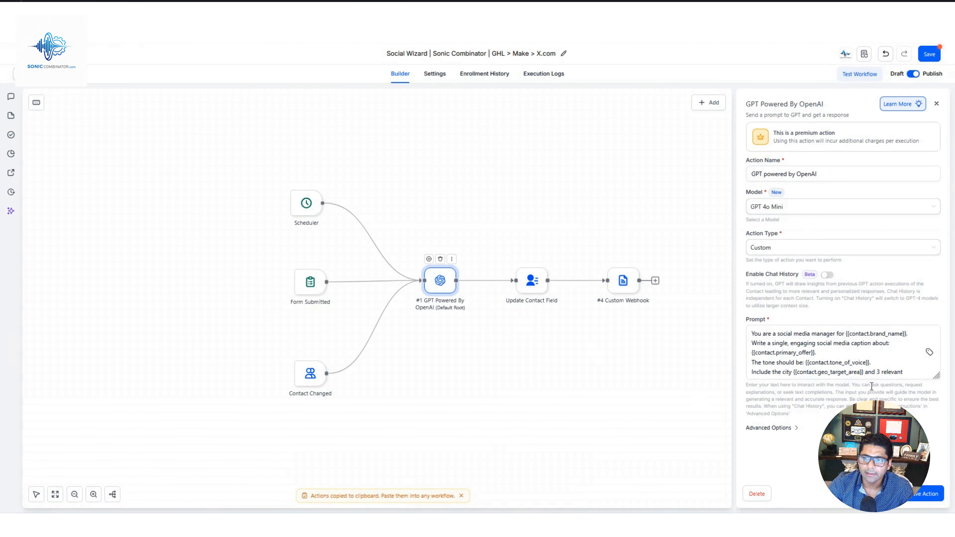
{"action": "left_click_drag", "start_coordinate": [937, 375], "coordinate": [939, 468]}
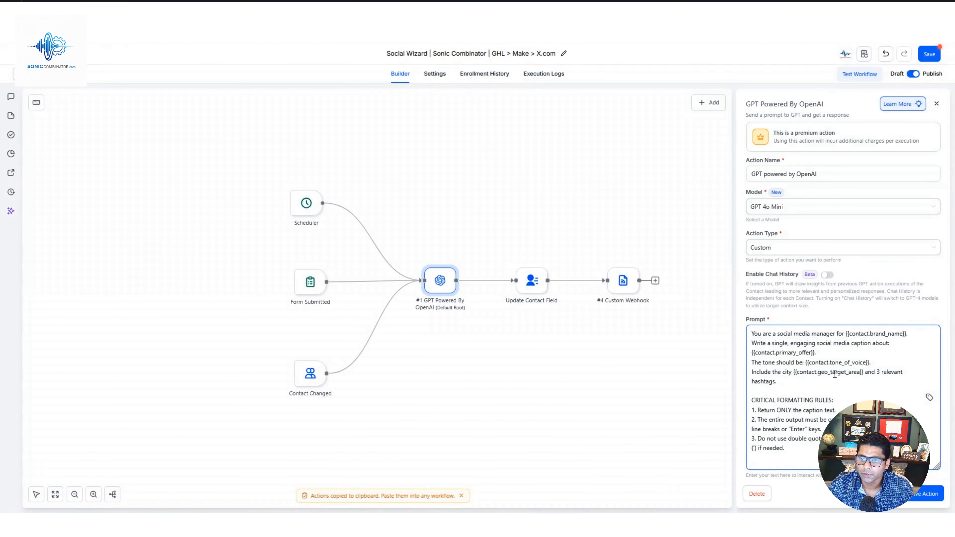
{"action": "left_click", "coordinate": [532, 286]}
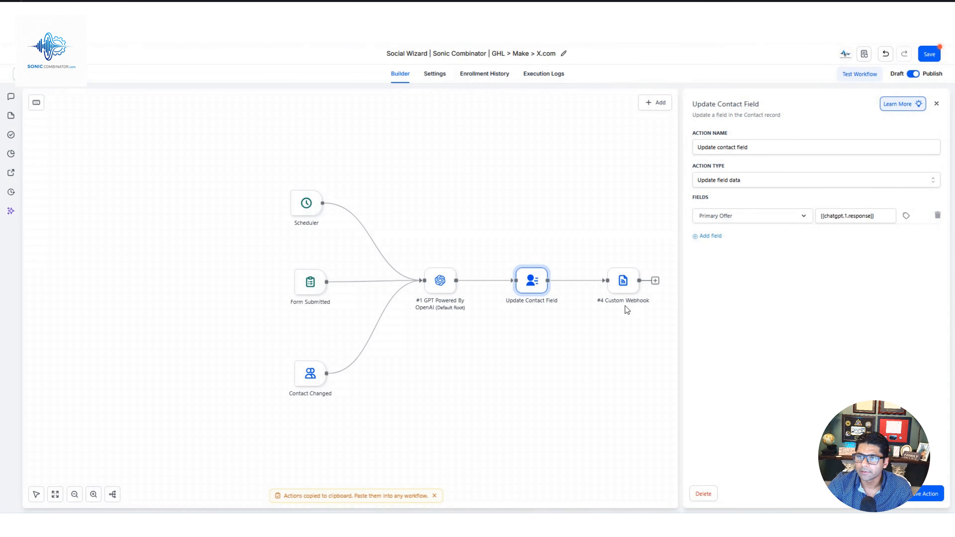
Check the Custom Webhook action's URL against the Make webhook address and review its raw body, then save the action and the workflow.
{"action": "left_click", "coordinate": [624, 286]}
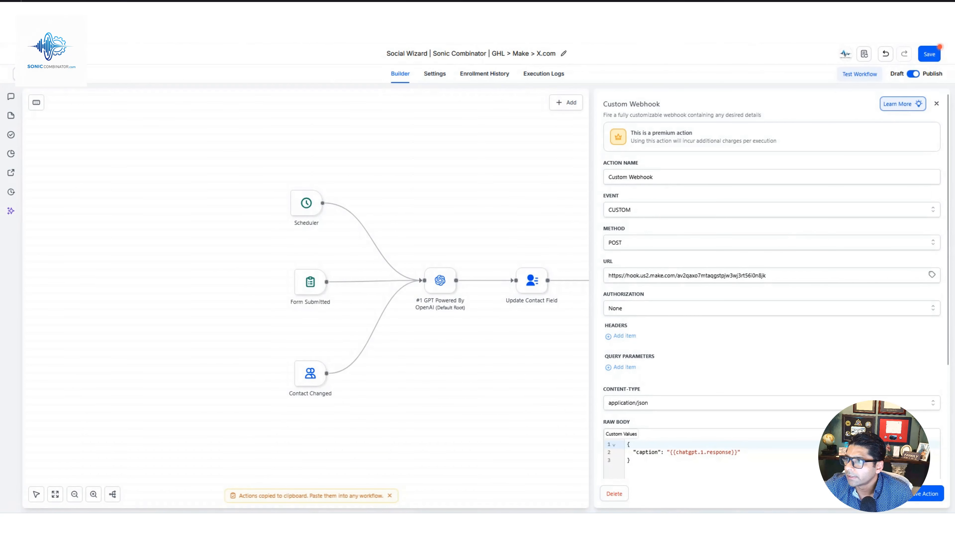
{"action": "key", "text": "alt+Tab"}
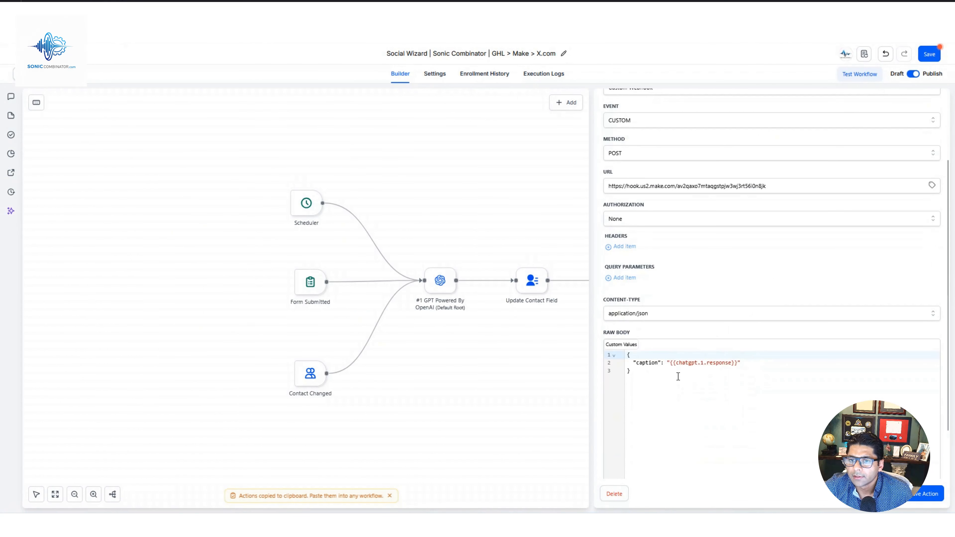
{"action": "scroll", "coordinate": [673, 376], "scroll_direction": "down", "scroll_amount": 1}
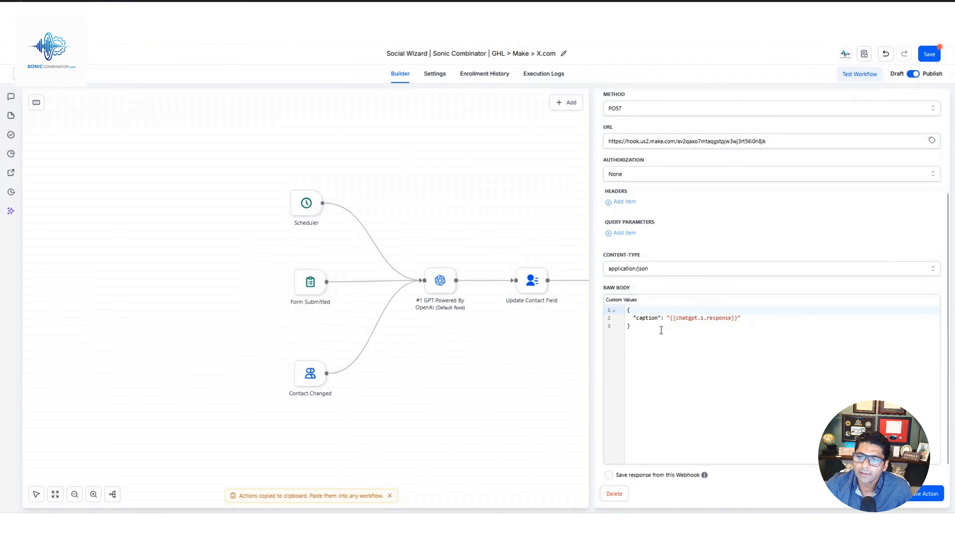
{"action": "left_click", "coordinate": [927, 498]}
{"action": "left_click", "coordinate": [927, 54]}
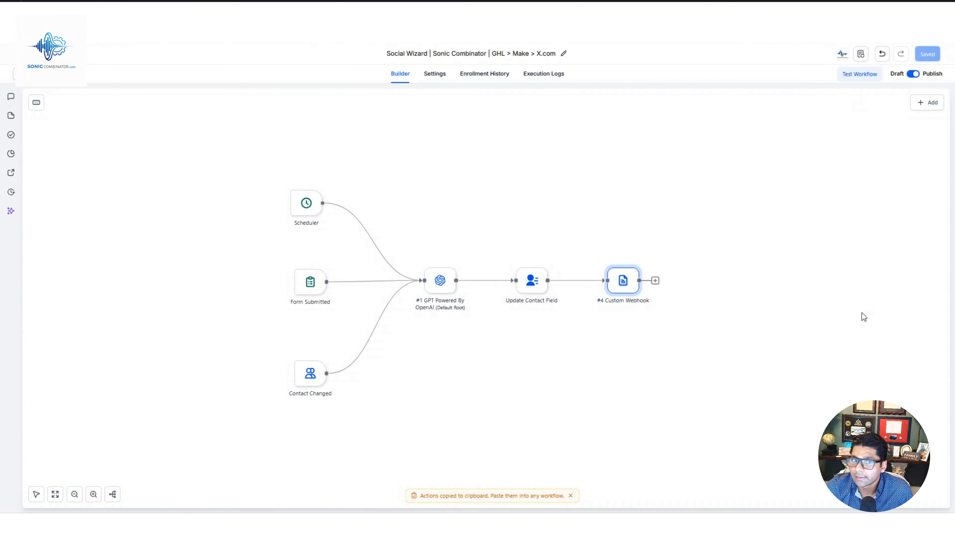
Run a test of the workflow for the test contact.
{"action": "left_click", "coordinate": [863, 76]}
{"action": "left_click", "coordinate": [840, 151]}
{"action": "left_click", "coordinate": [793, 204]}
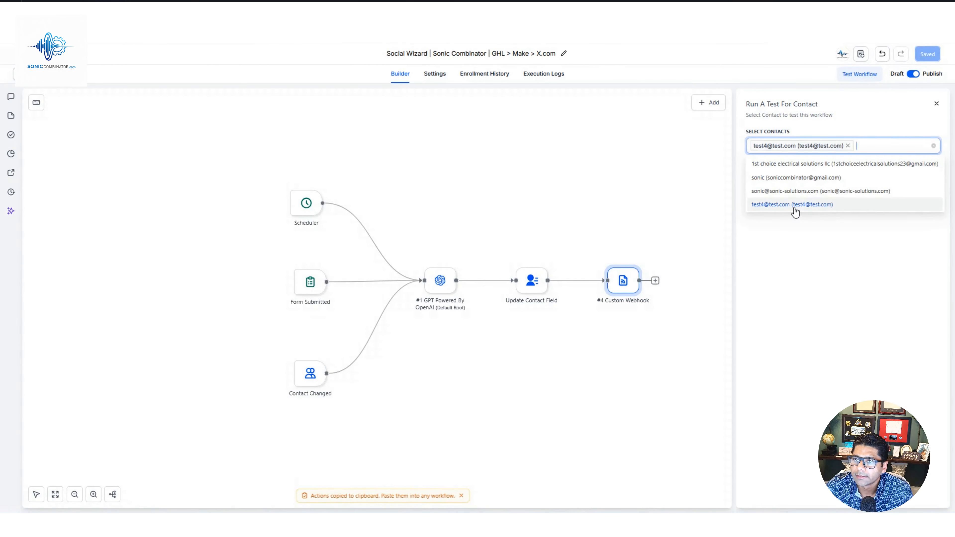
{"action": "left_click", "coordinate": [791, 237]}
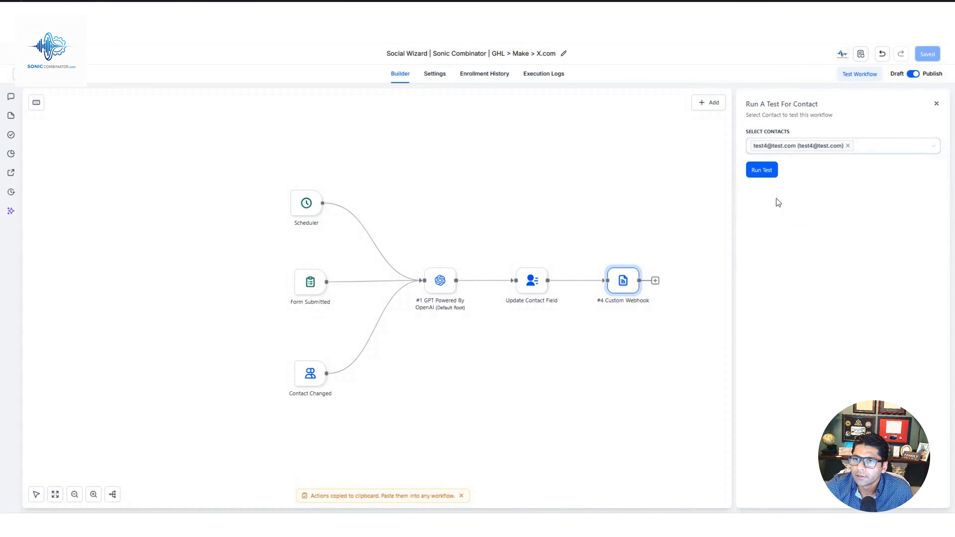
{"action": "left_click", "coordinate": [763, 170]}
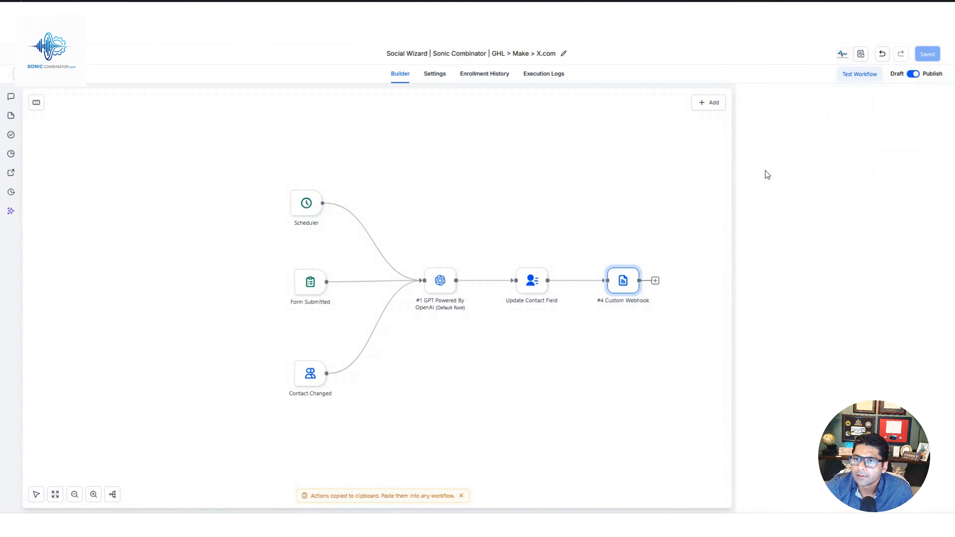
Refresh the workflow's execution logs and inspect the latest run's details for the GPT, Update Contact Field and Custom Webhook actions.
{"action": "left_click", "coordinate": [549, 76]}
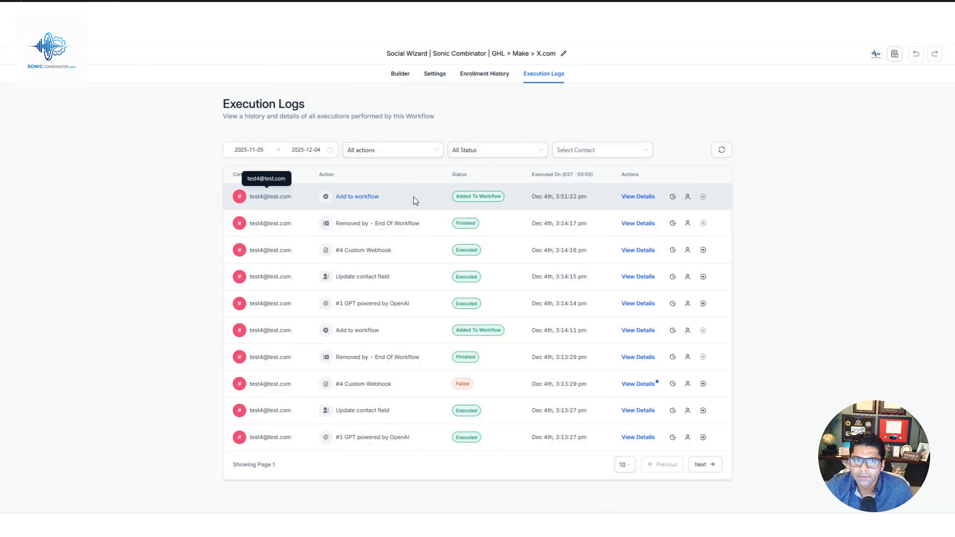
{"action": "left_click", "coordinate": [722, 150]}
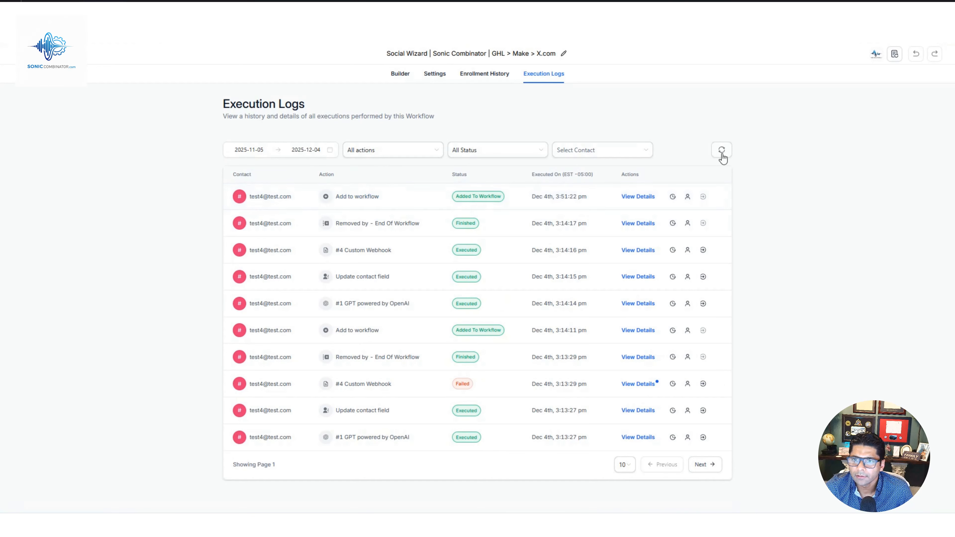
{"action": "left_click", "coordinate": [640, 278]}
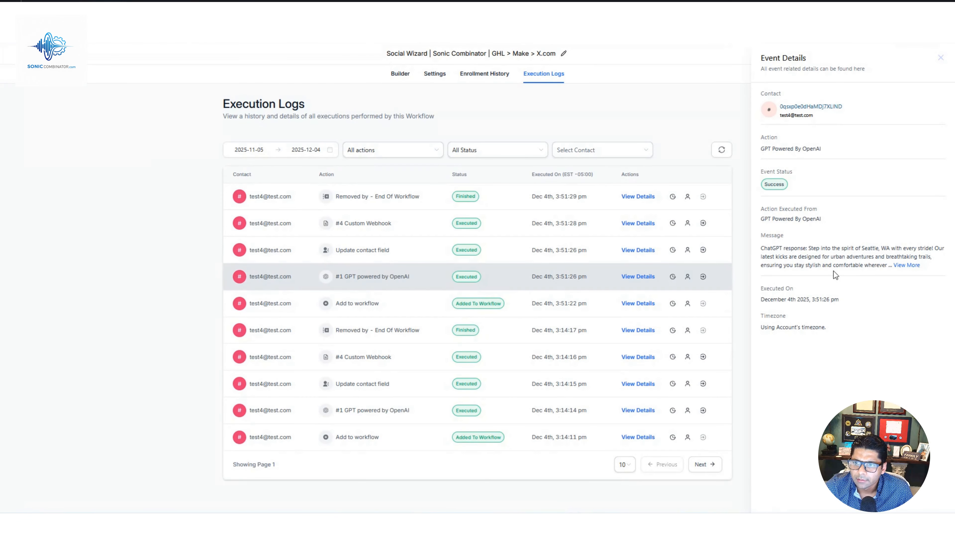
{"action": "left_click", "coordinate": [638, 251]}
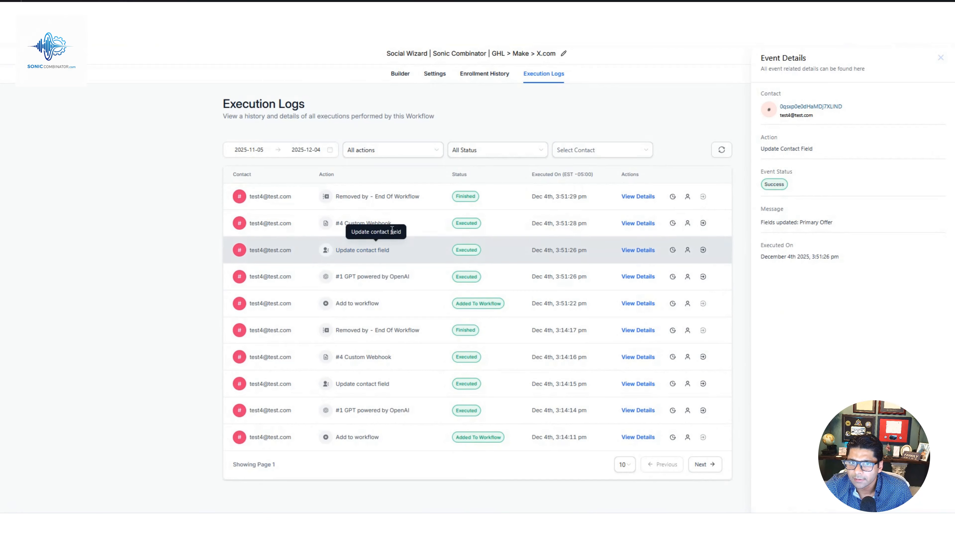
{"action": "left_click", "coordinate": [650, 224]}
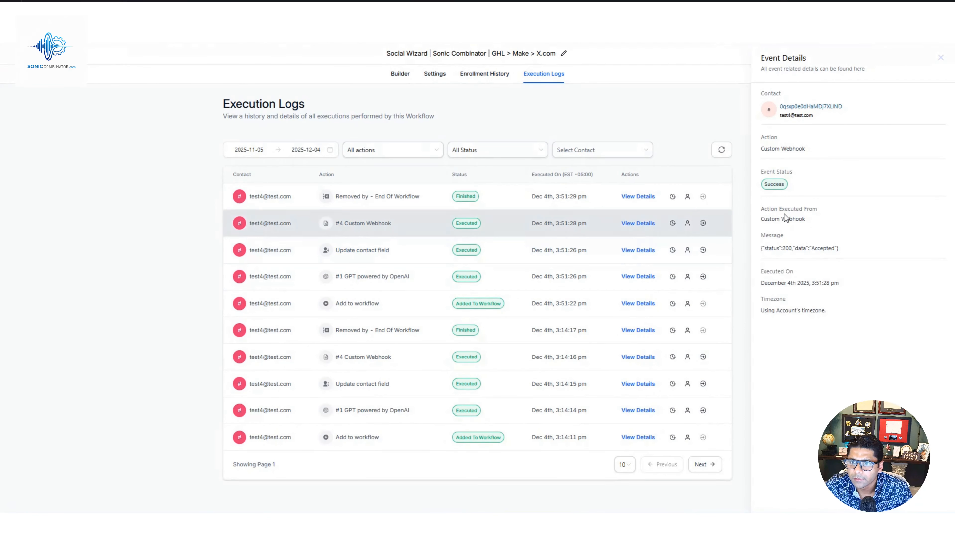
{"action": "left_click_drag", "start_coordinate": [777, 250], "coordinate": [804, 252]}
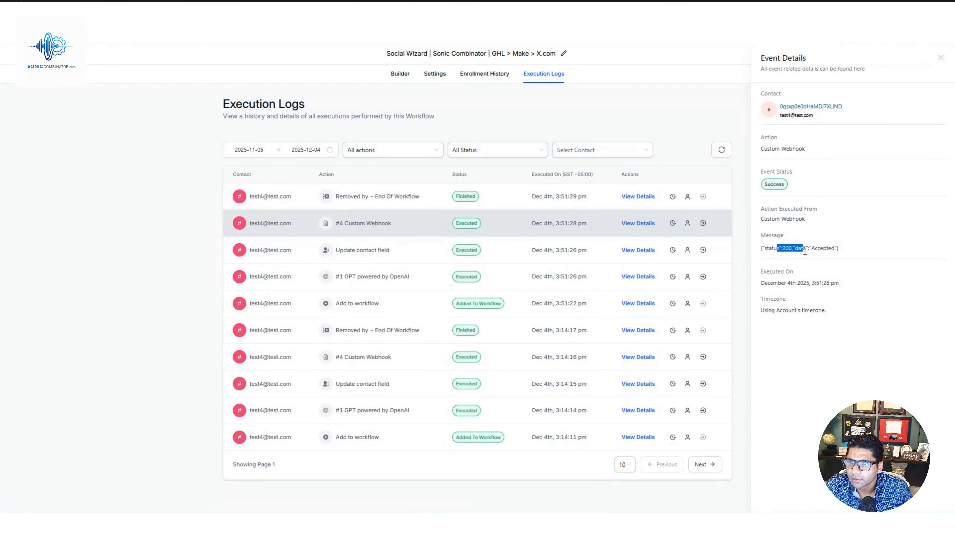
{"action": "left_click", "coordinate": [788, 391]}
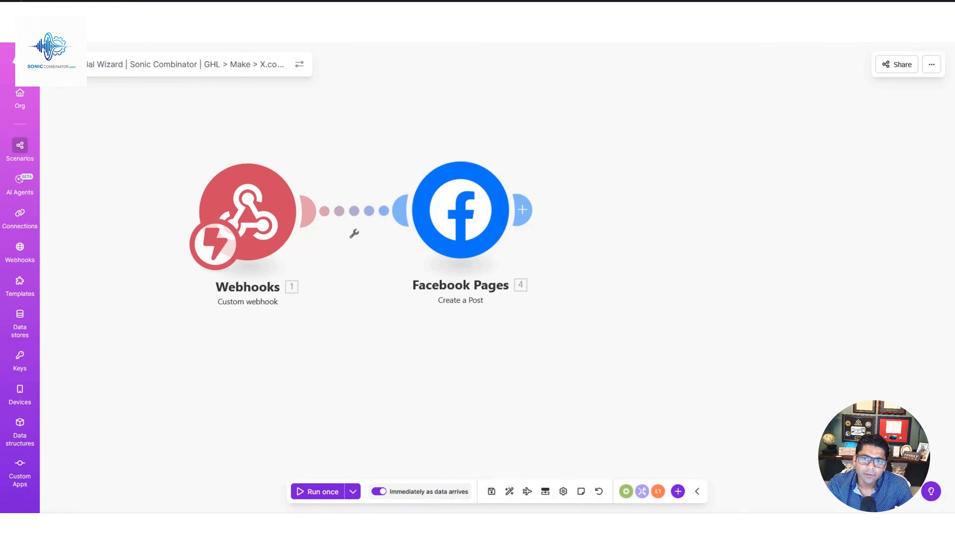
Switch to the Sonic Combinator Facebook page and check its newest post.
{"action": "left_click_drag", "start_coordinate": [376, 15], "coordinate": [954, 81]}
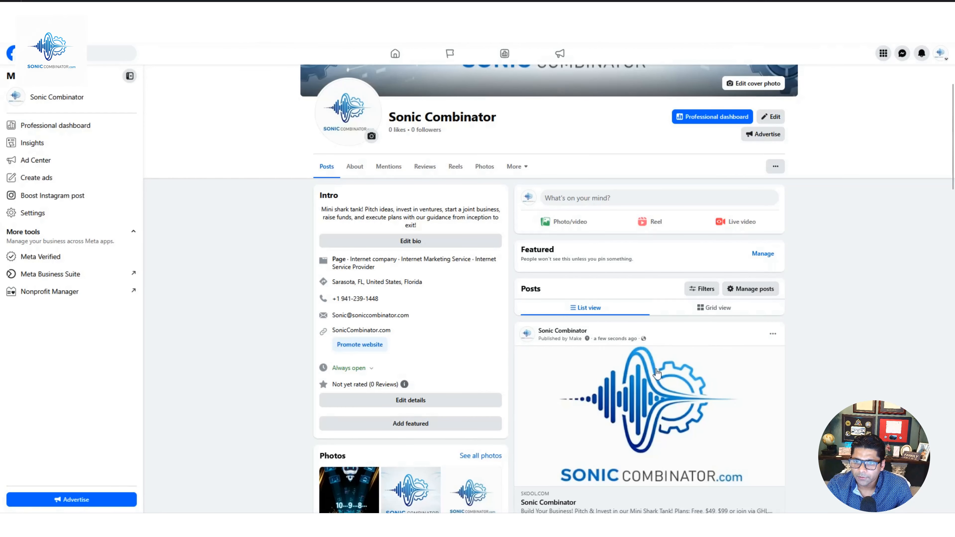
{"action": "scroll", "coordinate": [657, 375], "scroll_direction": "down", "scroll_amount": 2}
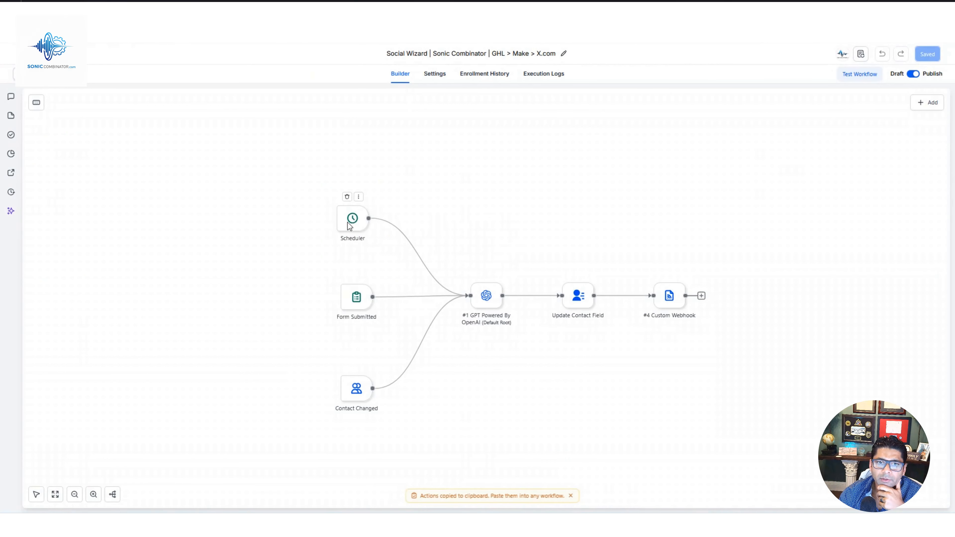
In the GHL workflow, set the Scheduler trigger to a Daily interval at 00:00 and save the trigger.
{"action": "left_click", "coordinate": [356, 222]}
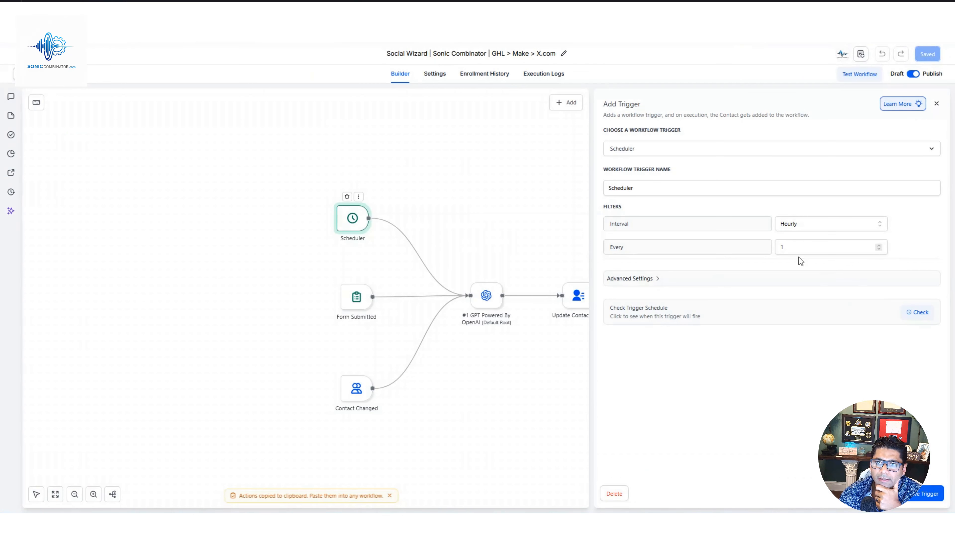
{"action": "left_click", "coordinate": [882, 228]}
{"action": "left_click", "coordinate": [811, 272]}
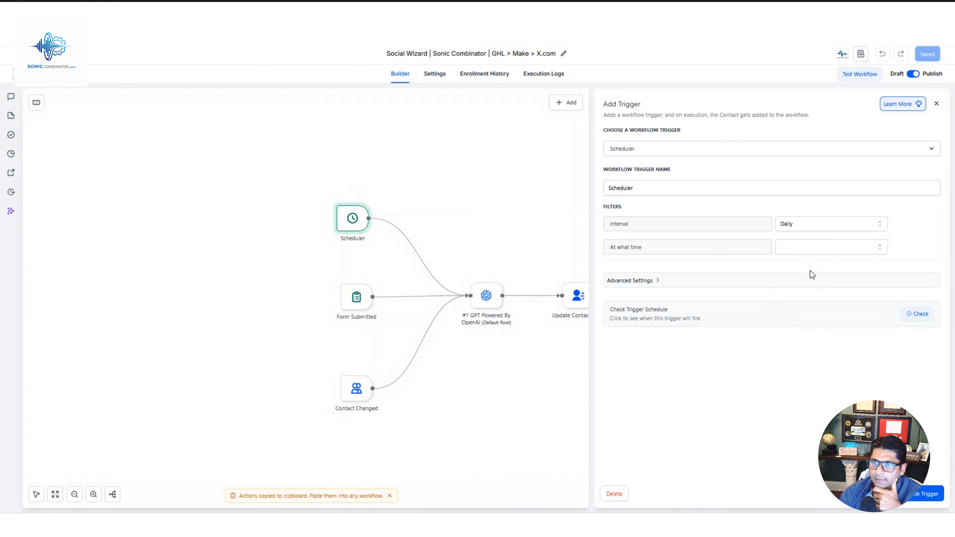
{"action": "left_click", "coordinate": [813, 252]}
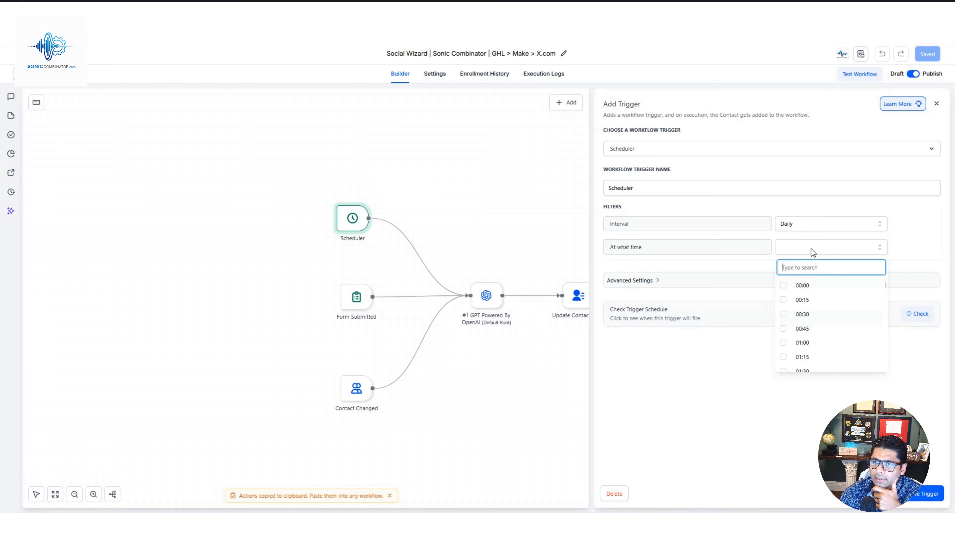
{"action": "left_click", "coordinate": [787, 286]}
{"action": "left_click", "coordinate": [794, 432]}
{"action": "left_click", "coordinate": [942, 502]}
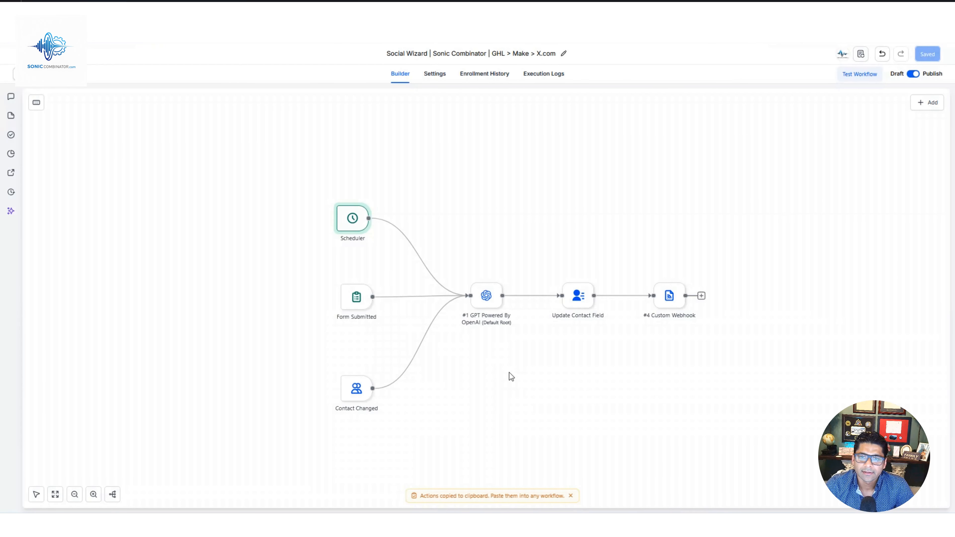
{"action": "mouse_move", "coordinate": [676, 307]}
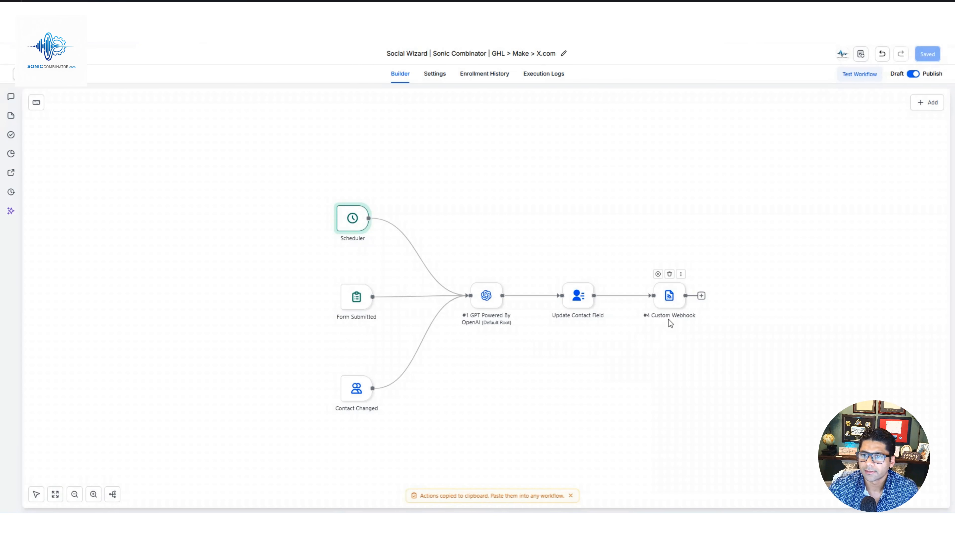